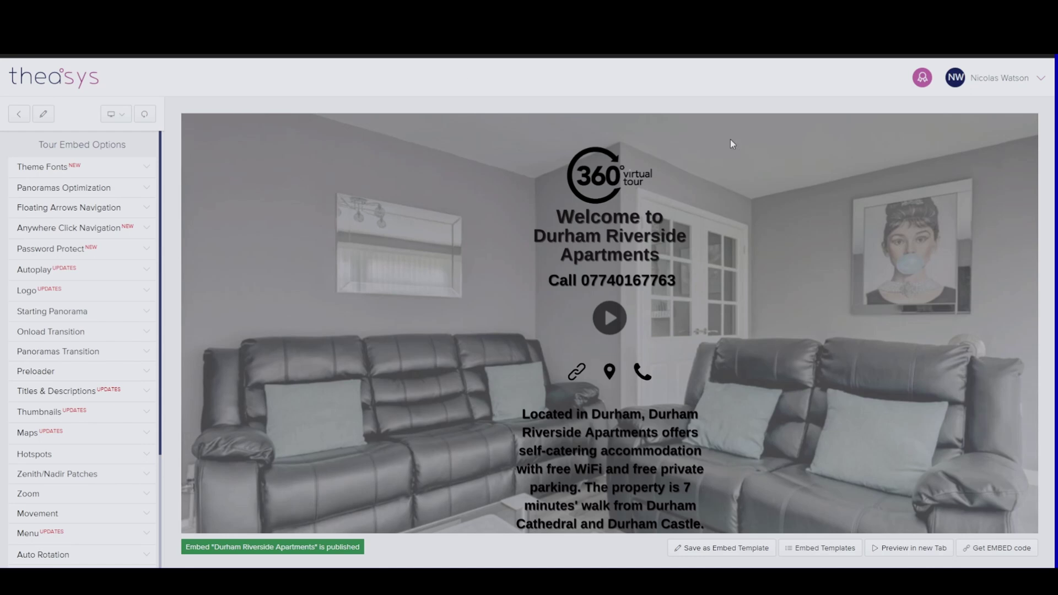
Open the Preview Screen Size dropdown for the Durham Riverside Apartments embed.
click(597, 306)
click(125, 119)
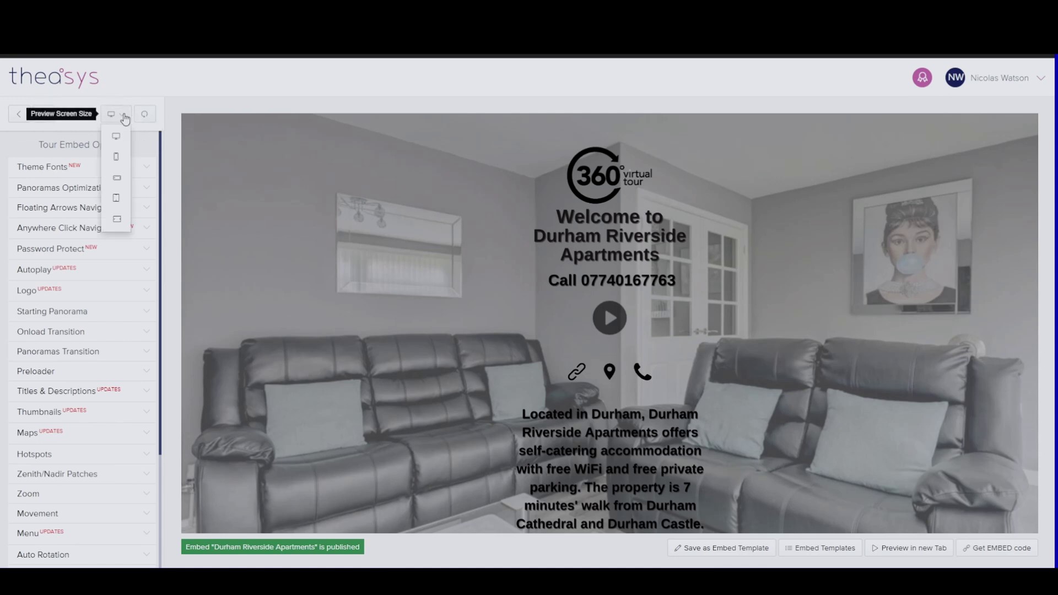
Preview the start screen at portrait phone, landscape phone and tablet sizes, then back at desktop.
click(116, 158)
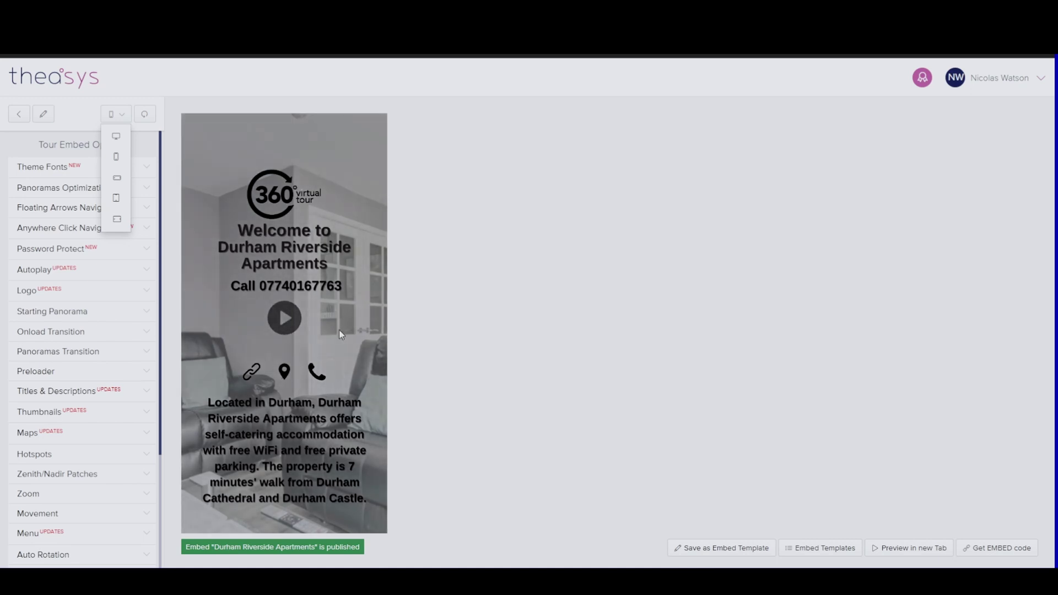
click(117, 178)
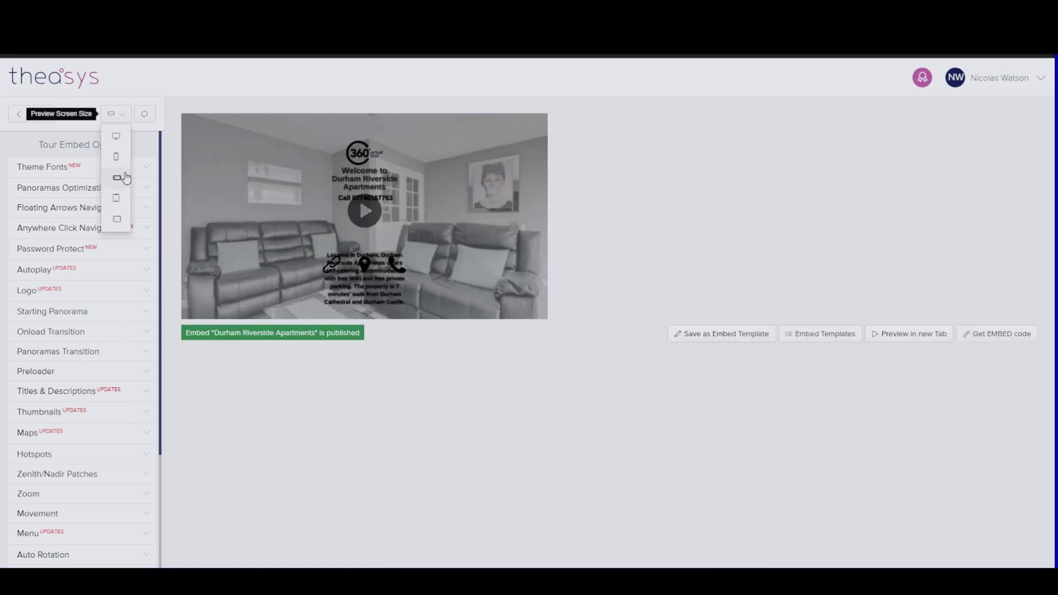
click(117, 199)
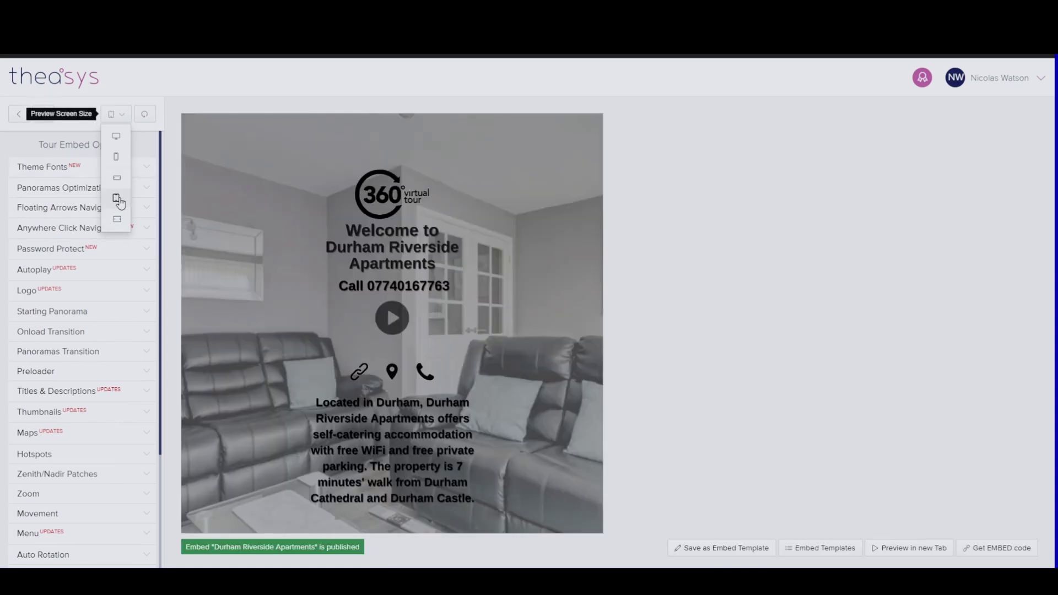
click(117, 221)
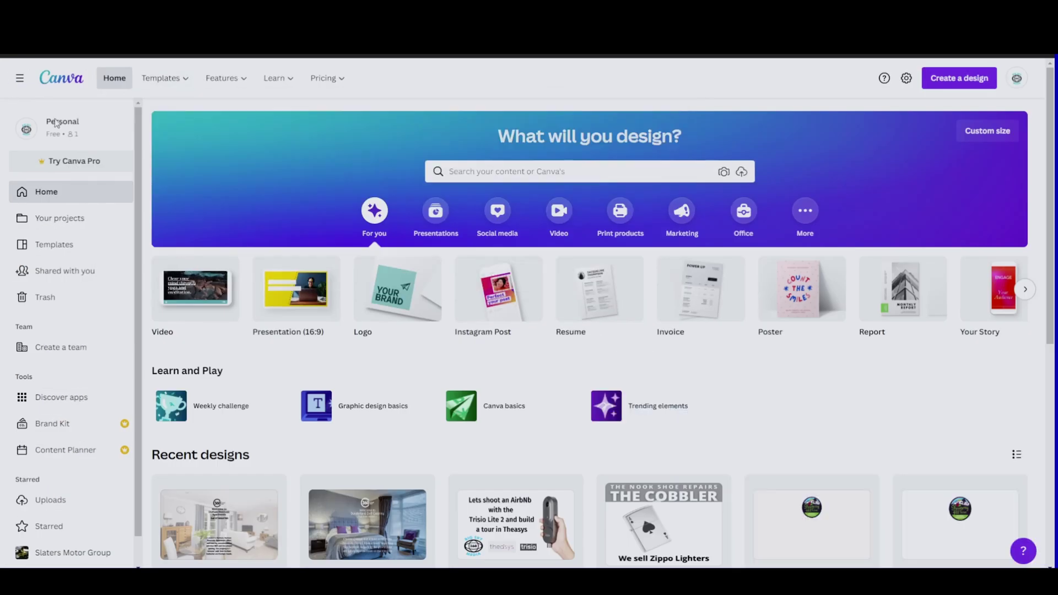
From Canva's home page, open the recent design 'Theasys Loading Page'.
click(117, 79)
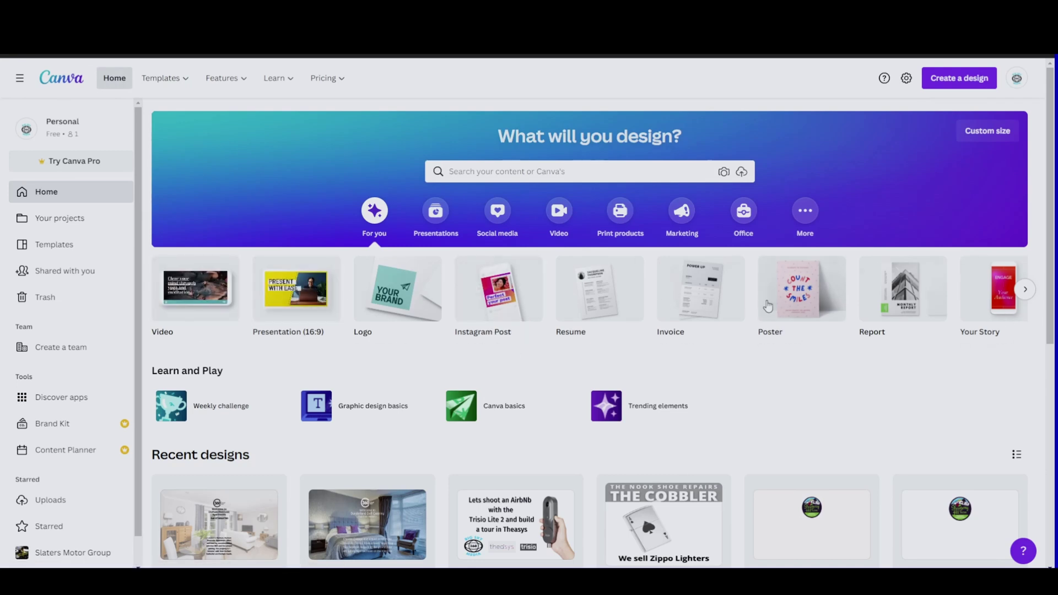
mouse_move(728, 313)
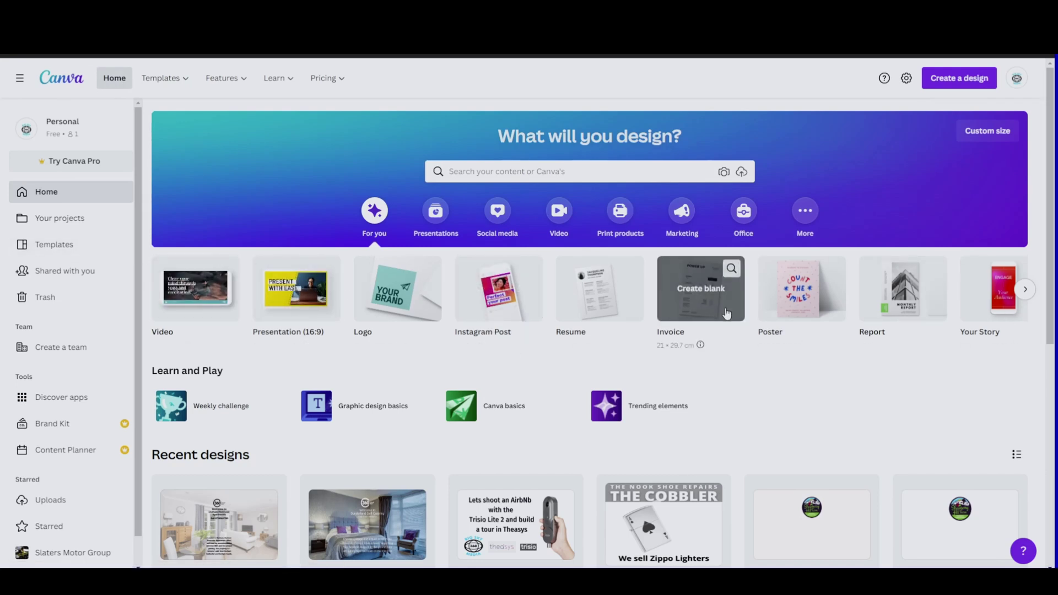
mouse_move(418, 312)
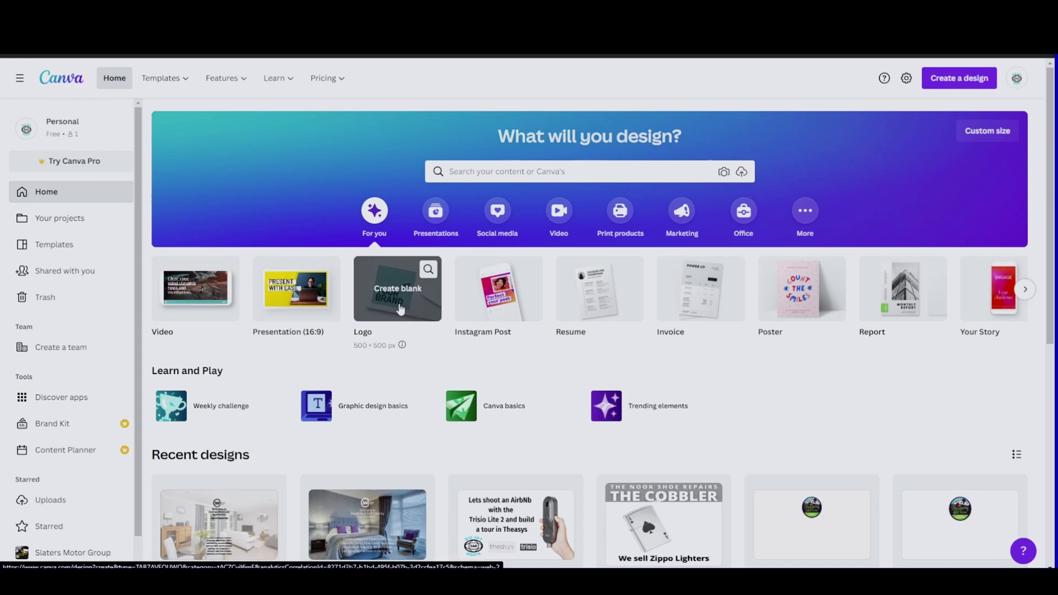
scroll(725, 389, down, 3)
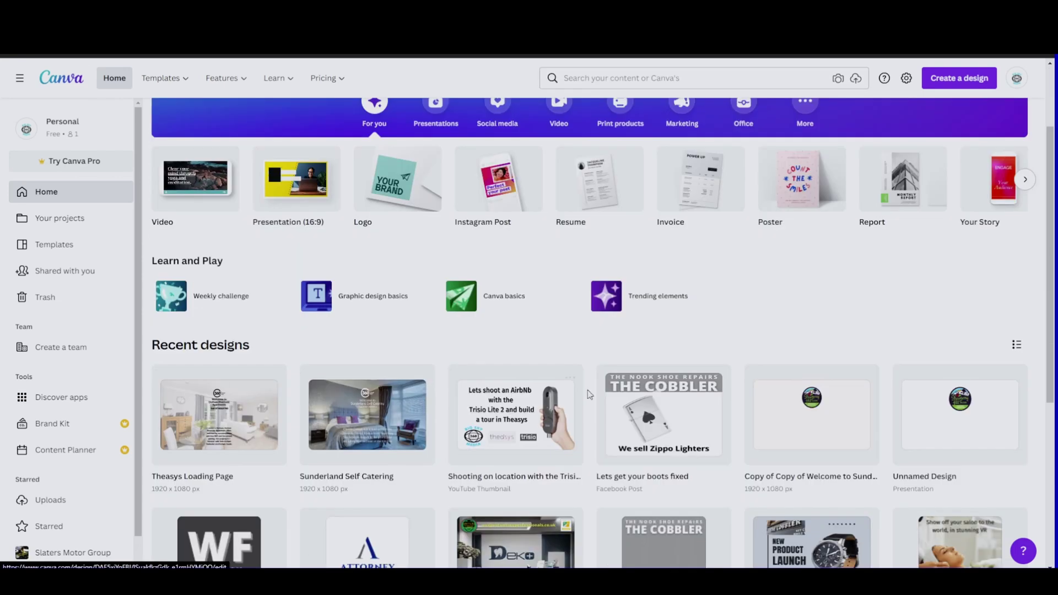
click(706, 380)
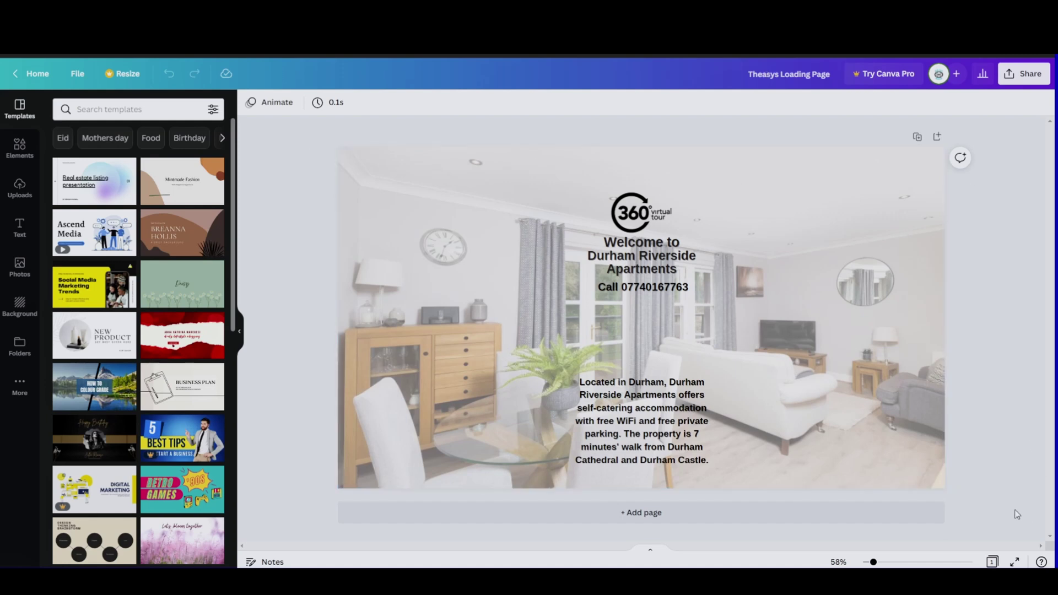
Browse uploads and graphics, add a trial subheading to the cover, then undo it.
click(639, 226)
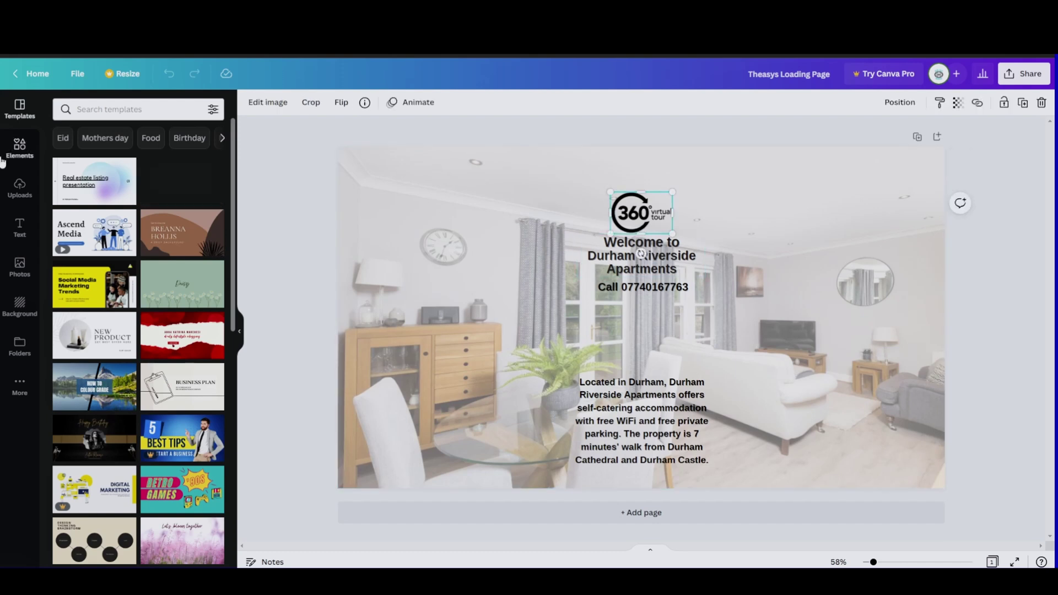
click(28, 193)
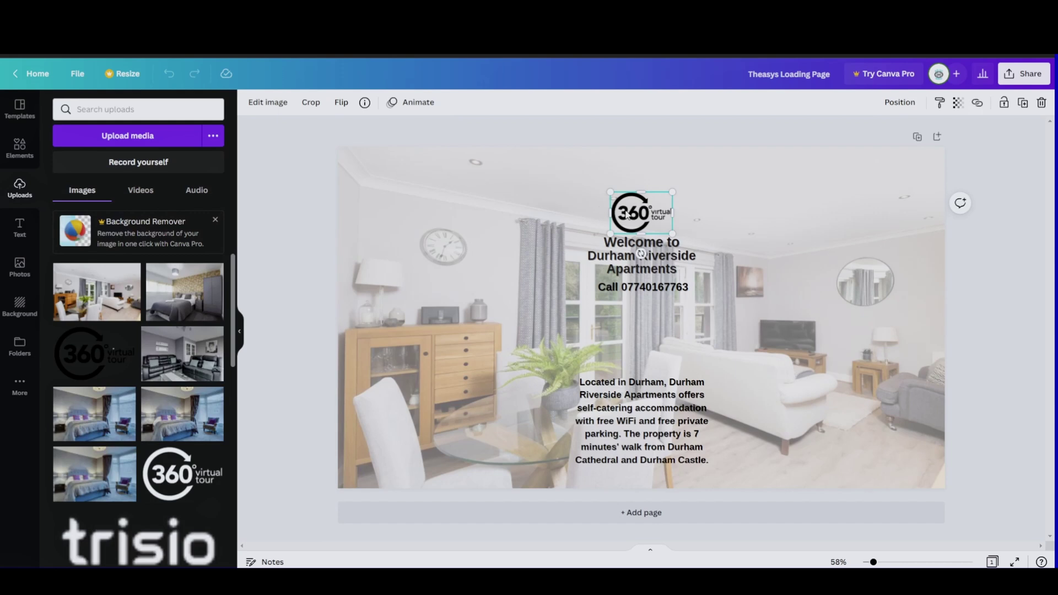
click(17, 158)
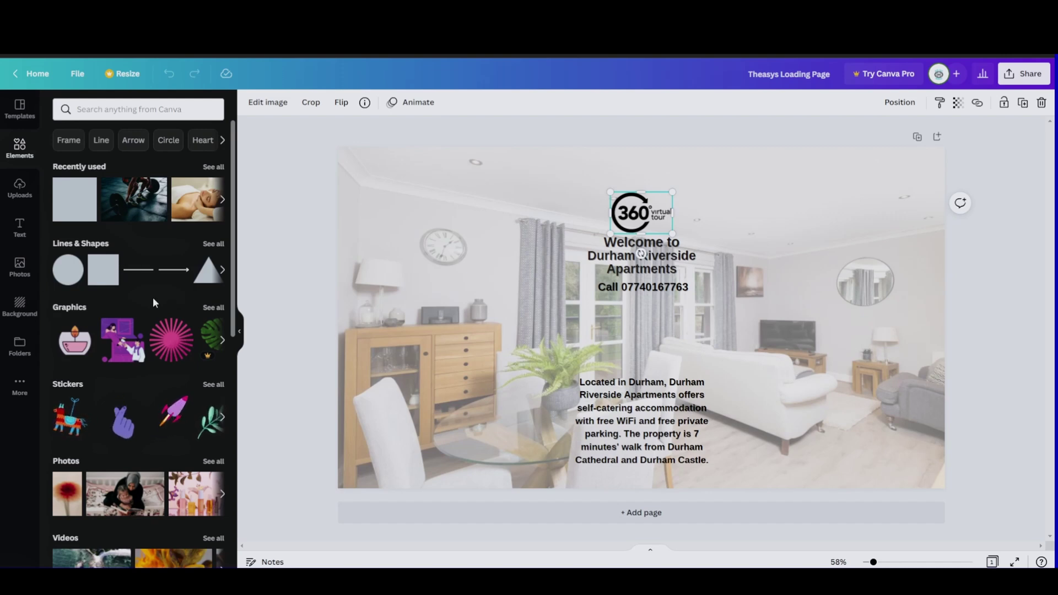
click(19, 227)
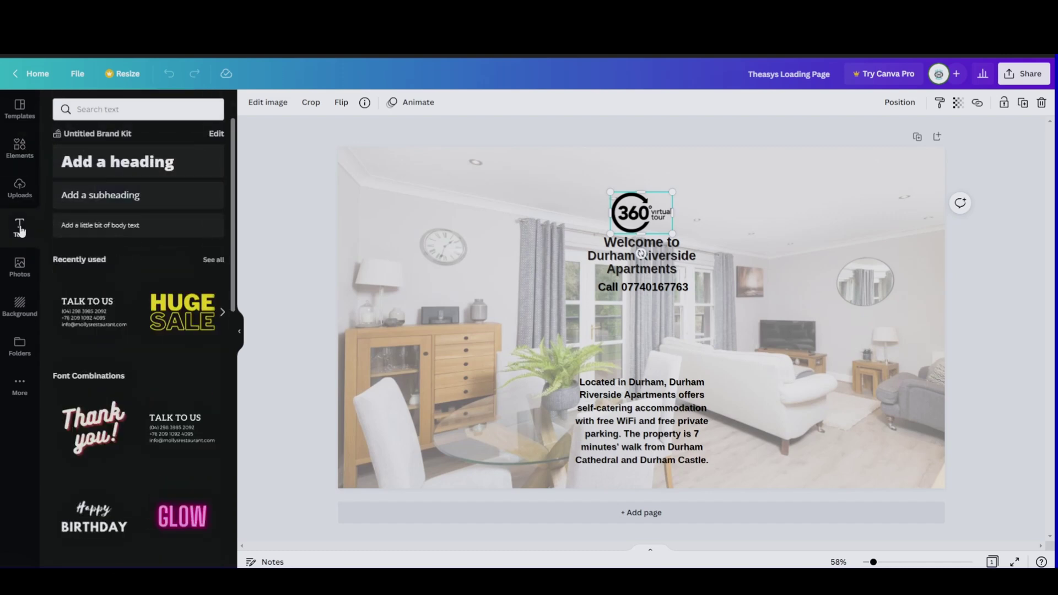
click(98, 196)
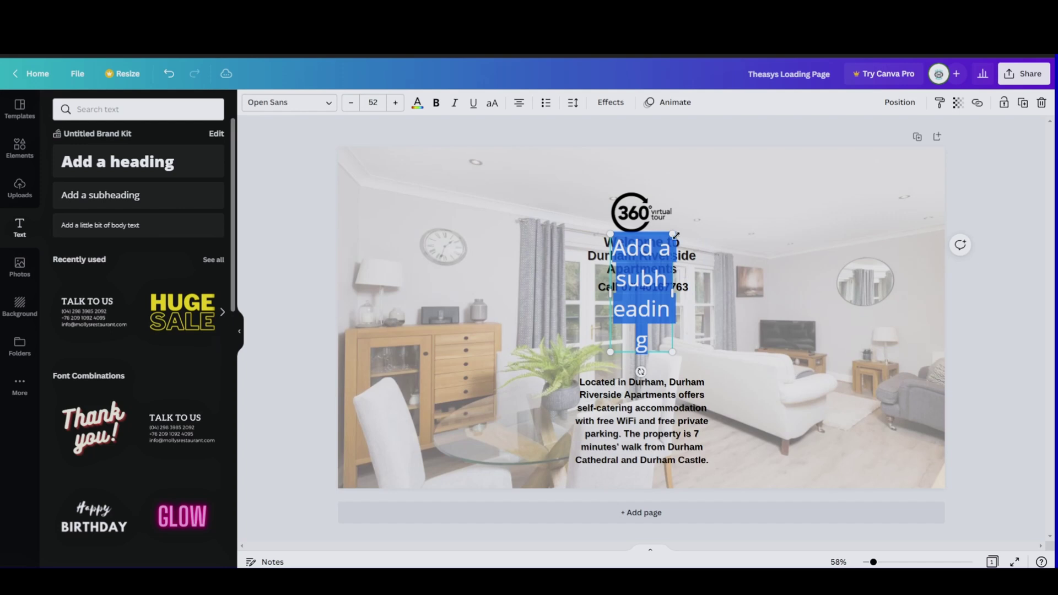
drag(675, 236, 658, 272)
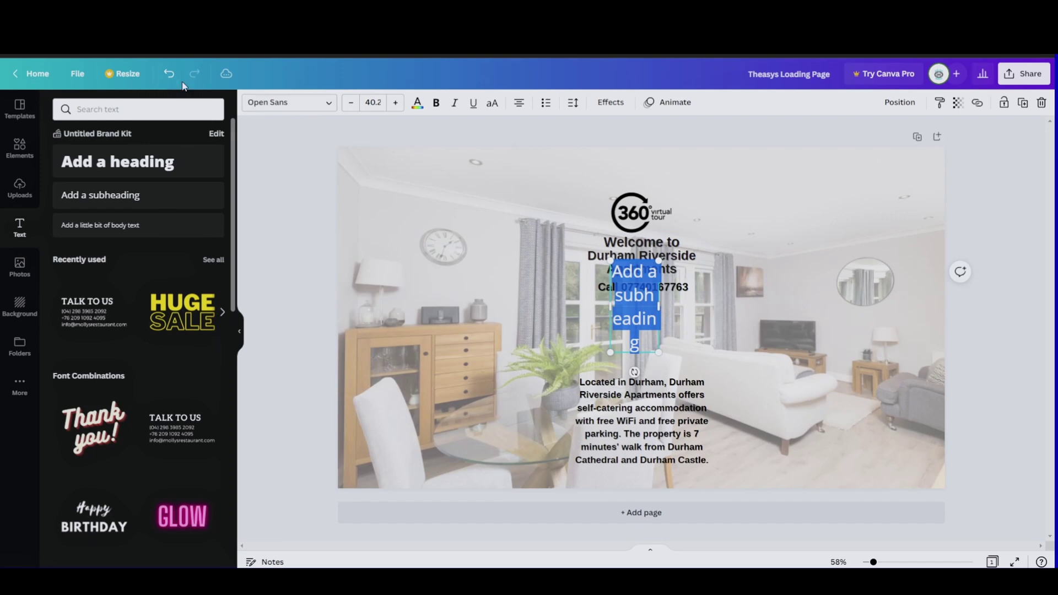
click(168, 73)
Resize the description text box and undo it, then select the background room photo.
click(638, 424)
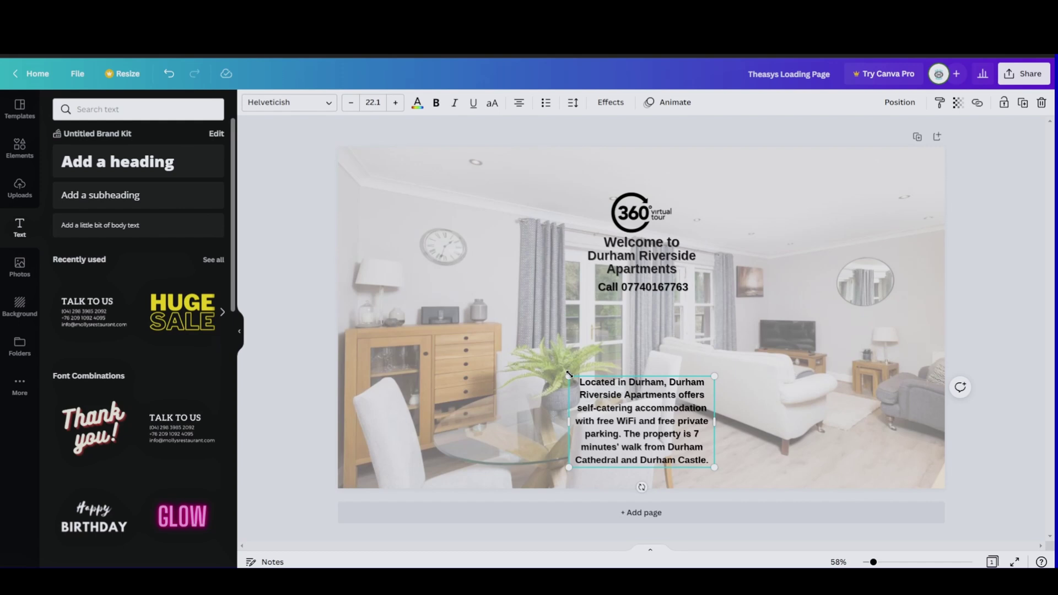
drag(569, 373, 569, 373)
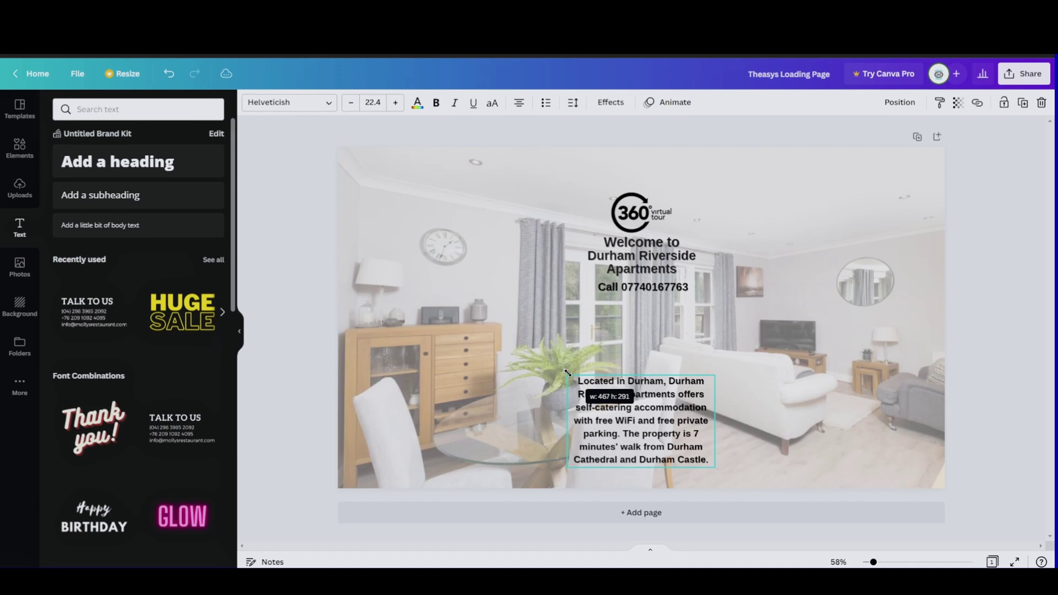
drag(567, 373, 568, 373)
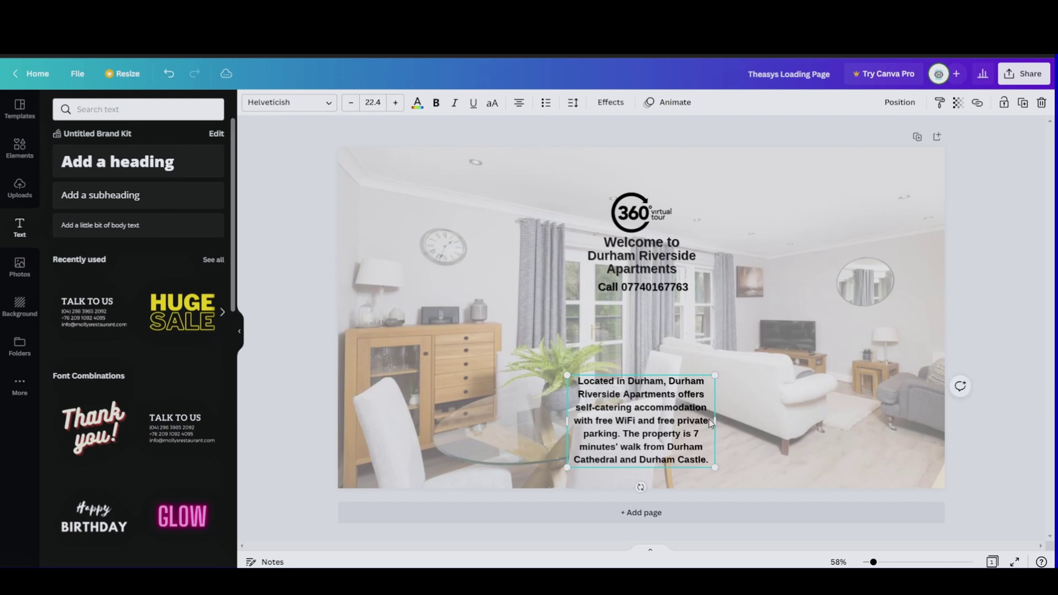
click(170, 73)
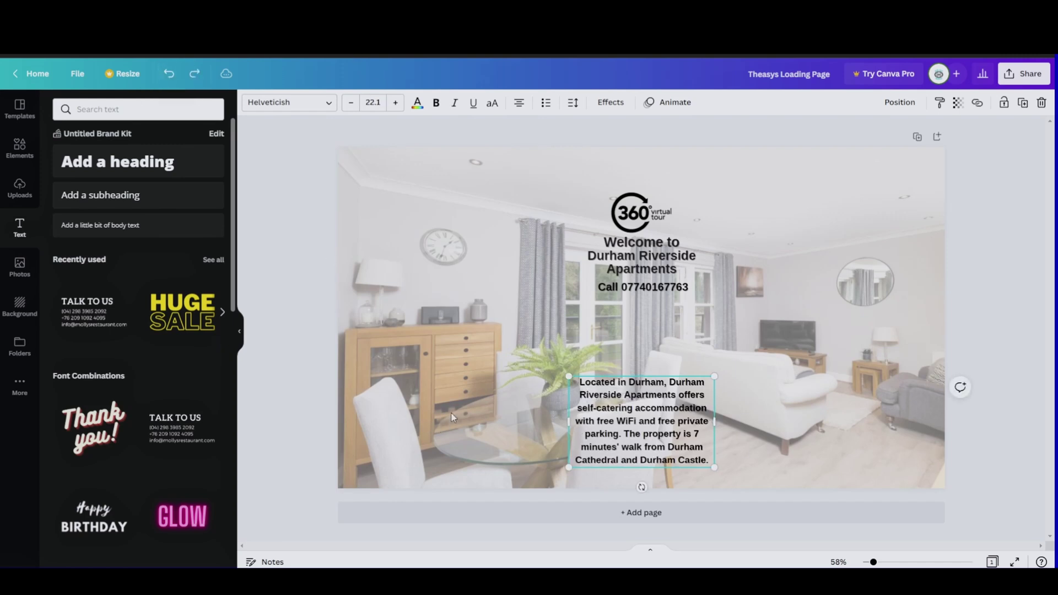
click(19, 189)
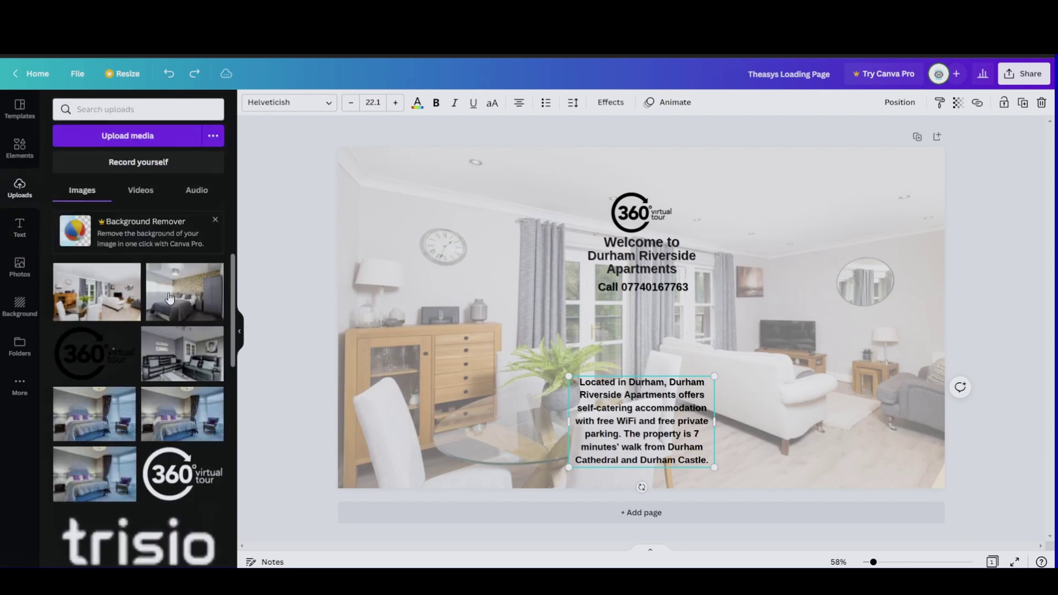
click(431, 247)
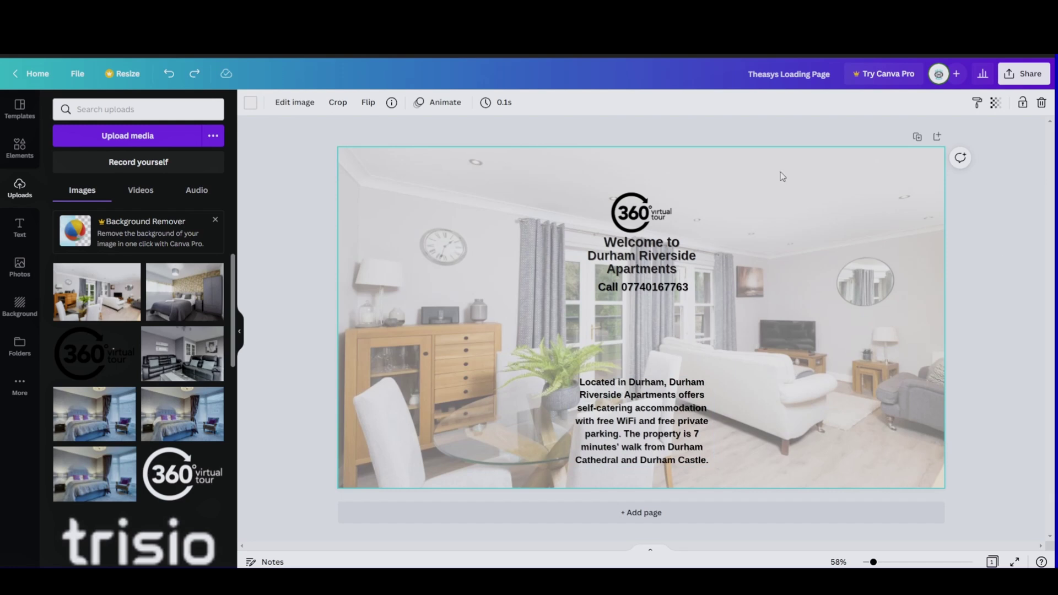
Swap the background for the black-sofa living-room photo at transparency 50.
key(Delete)
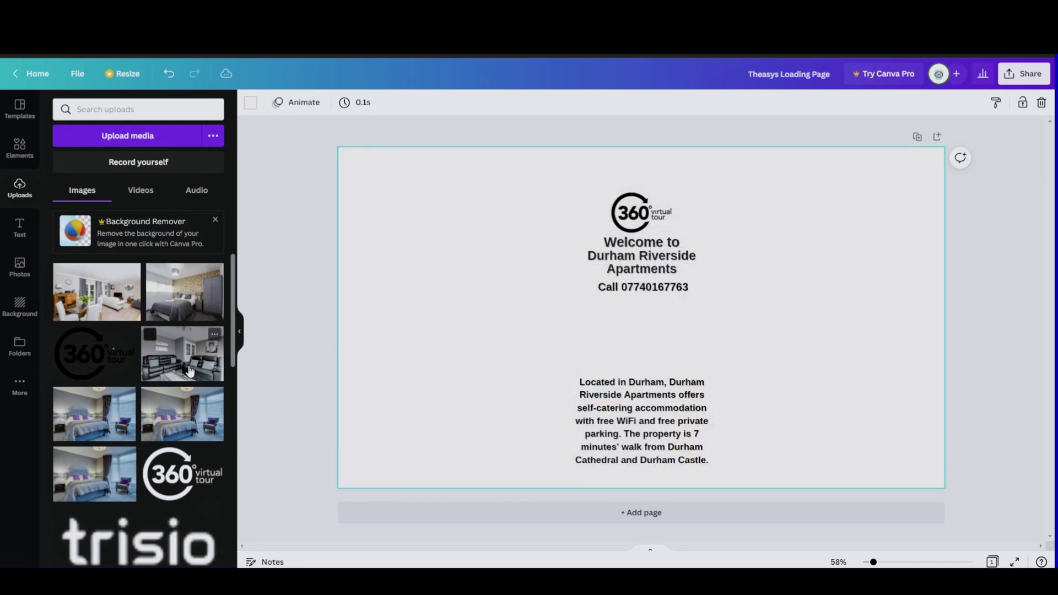
drag(172, 363, 780, 332)
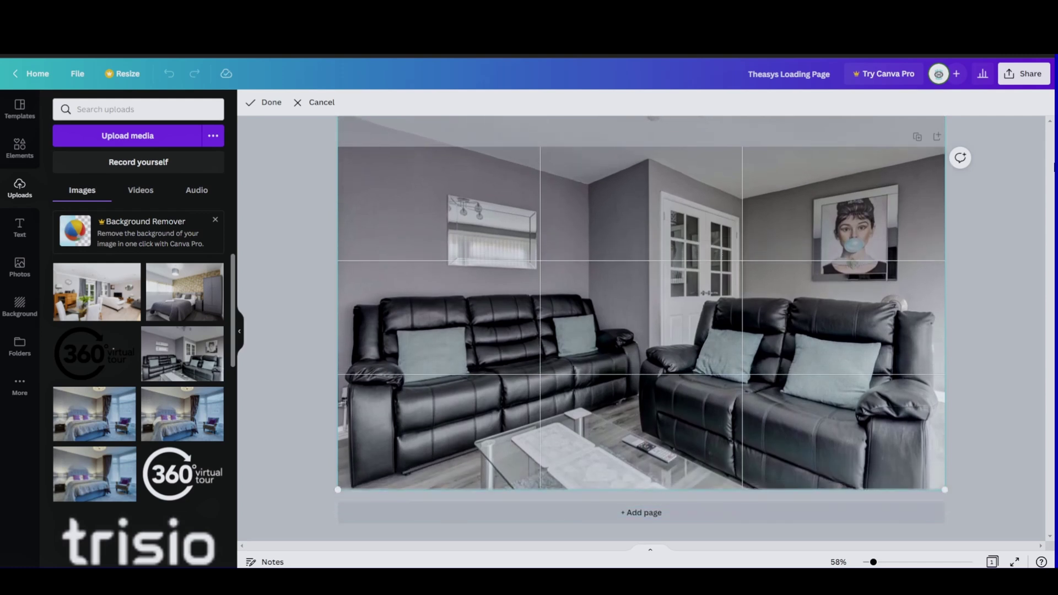
click(968, 122)
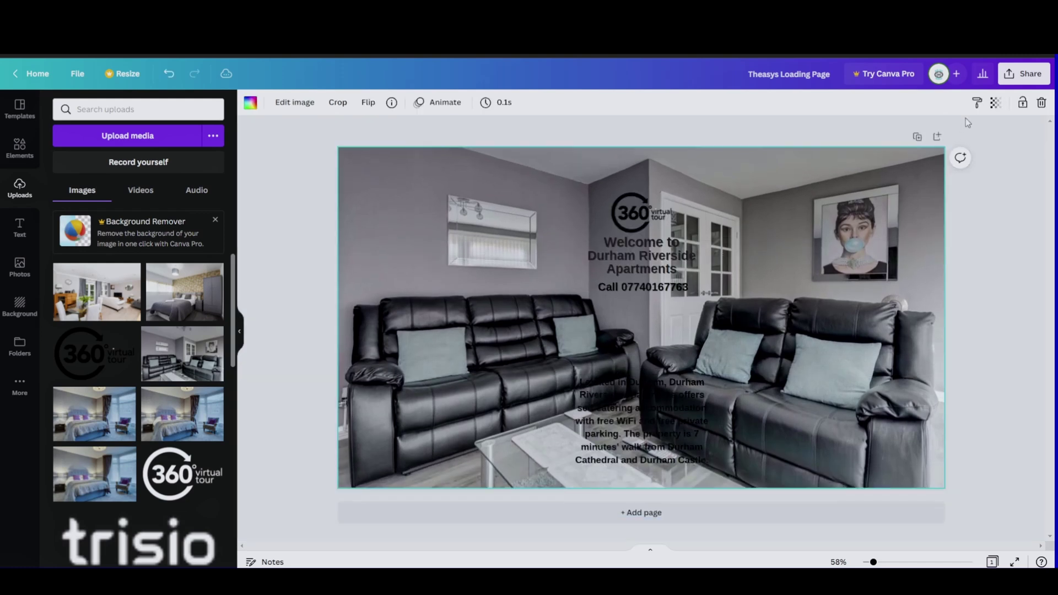
click(994, 104)
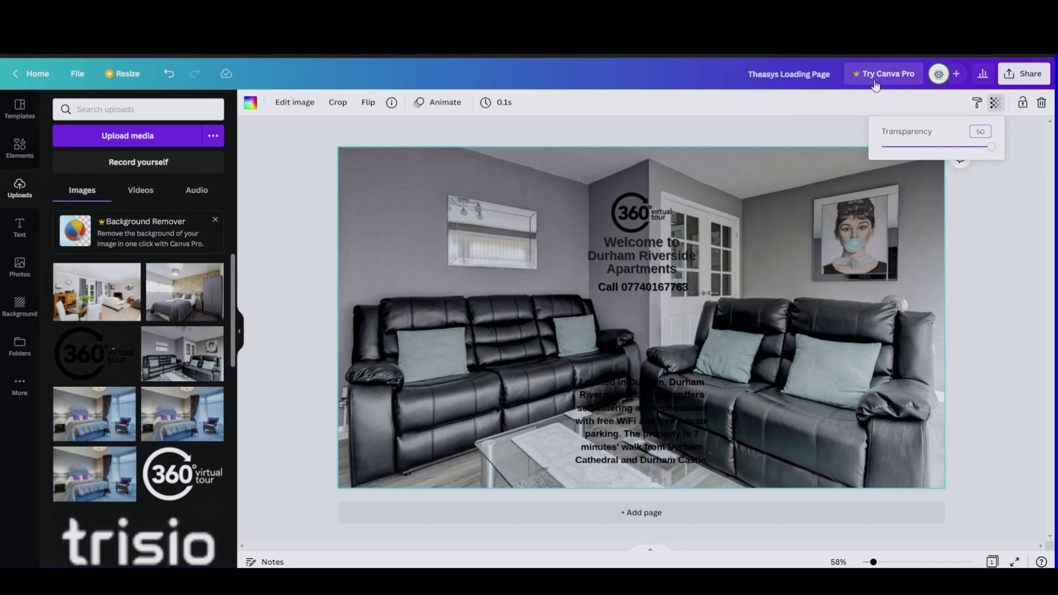
text(50)
key(Return)
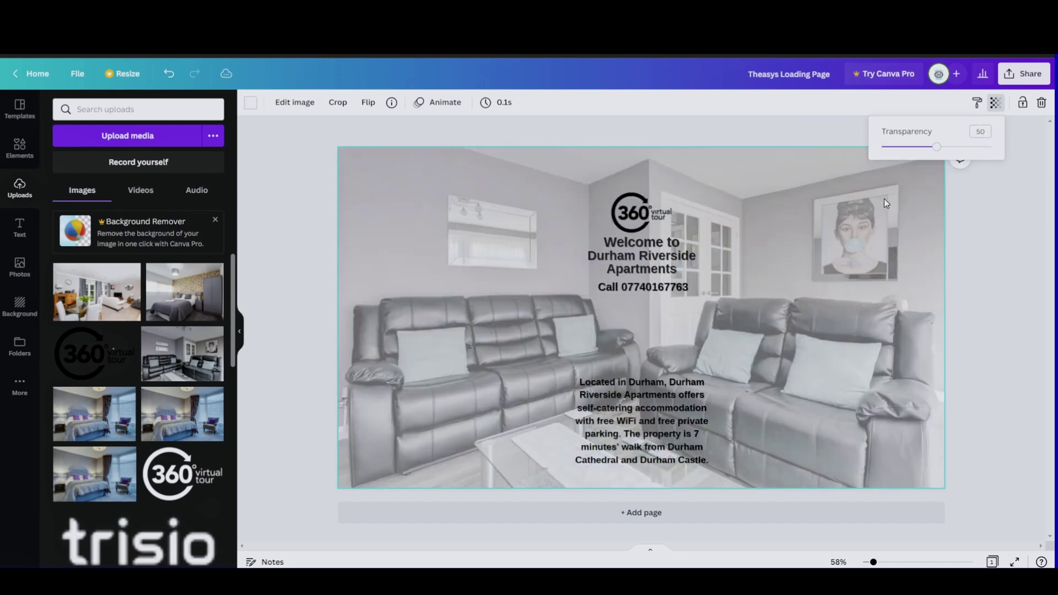
click(1009, 314)
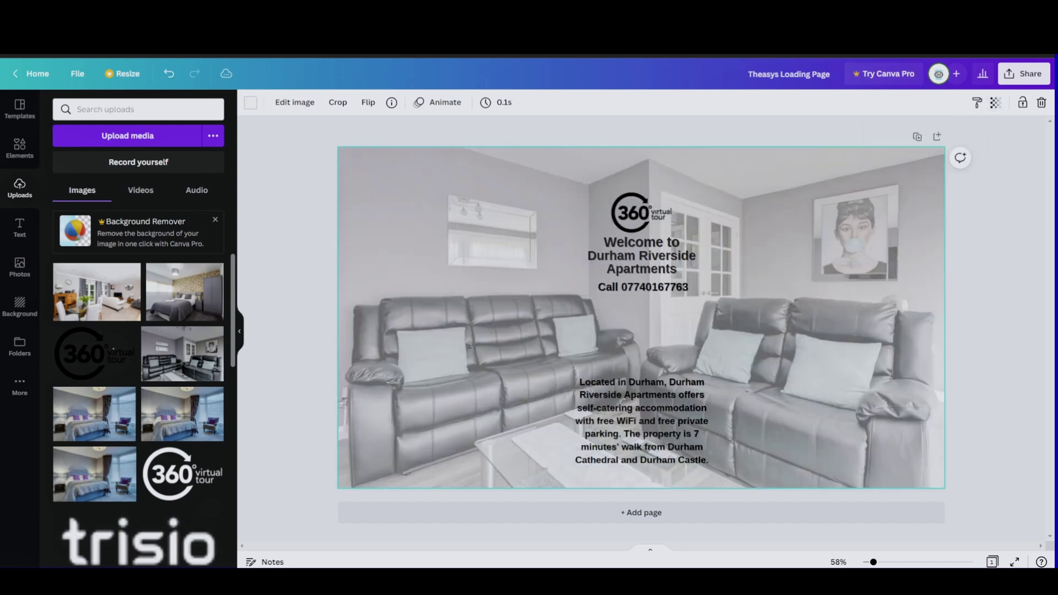
click(1025, 75)
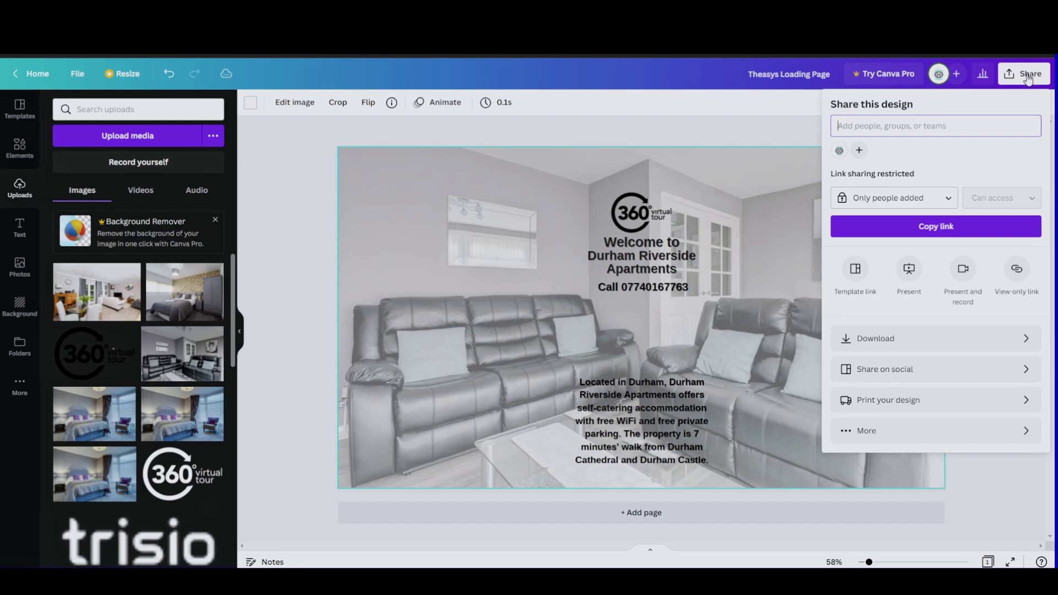
Download the Theasys Loading Page design as a PNG file.
click(874, 340)
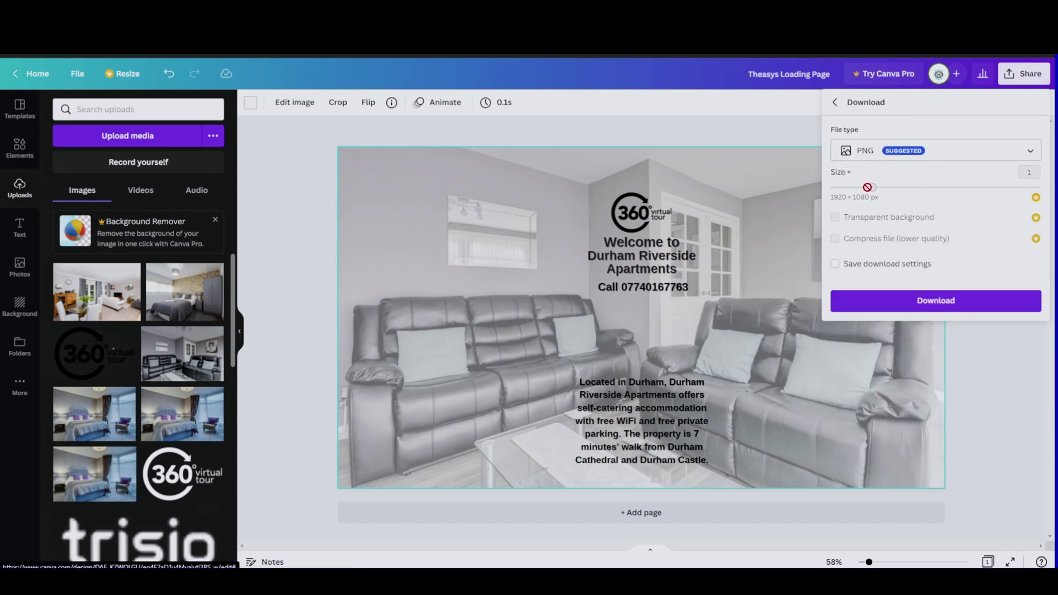
click(936, 305)
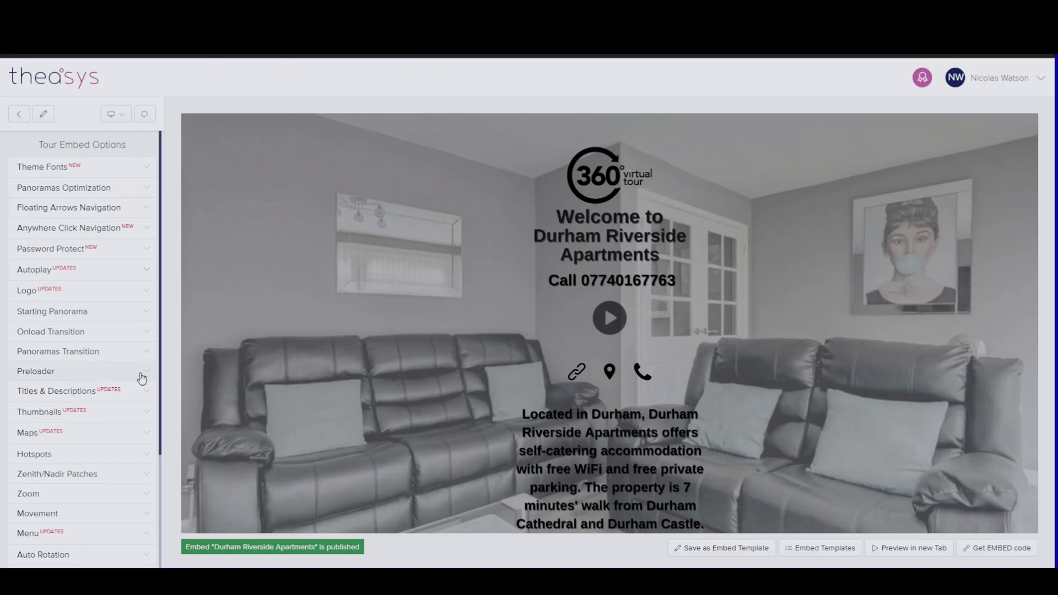
Reopen the Durham Riverside Apartments embed for editing and tick Autoplay Enabled.
click(18, 114)
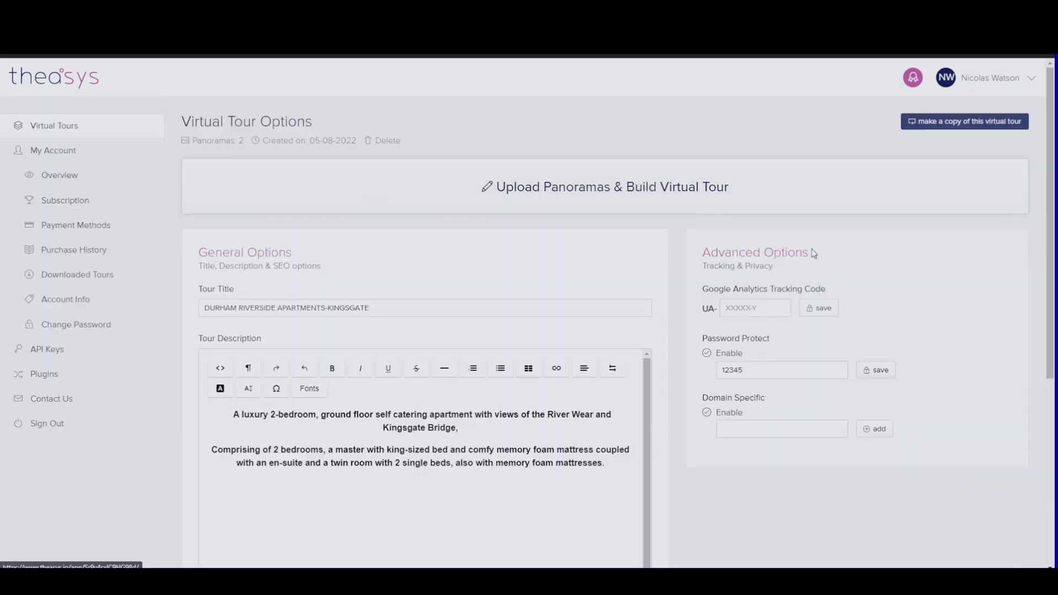
scroll(816, 244, down, 6)
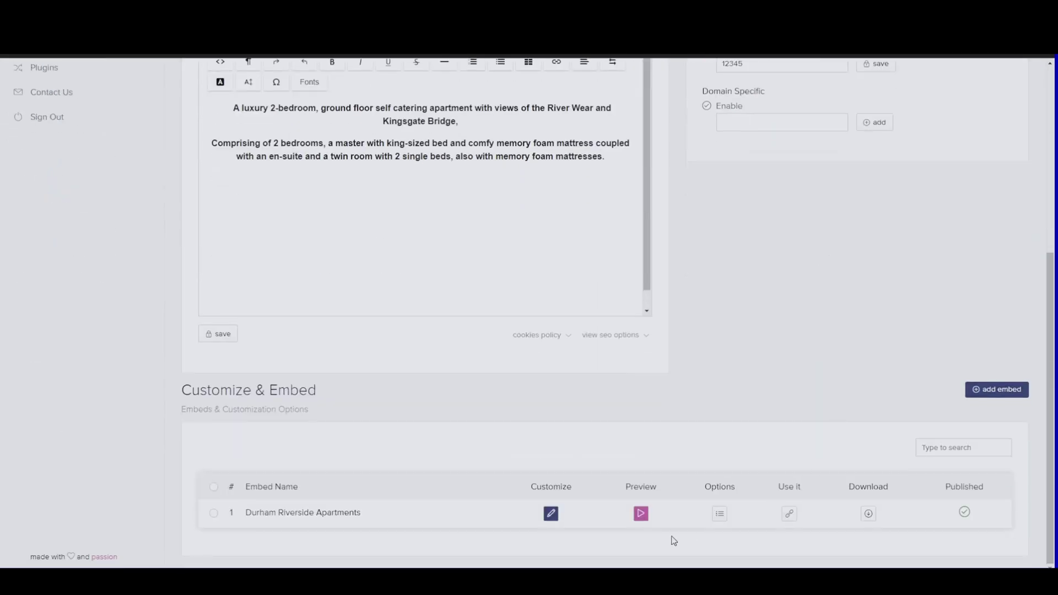
click(551, 516)
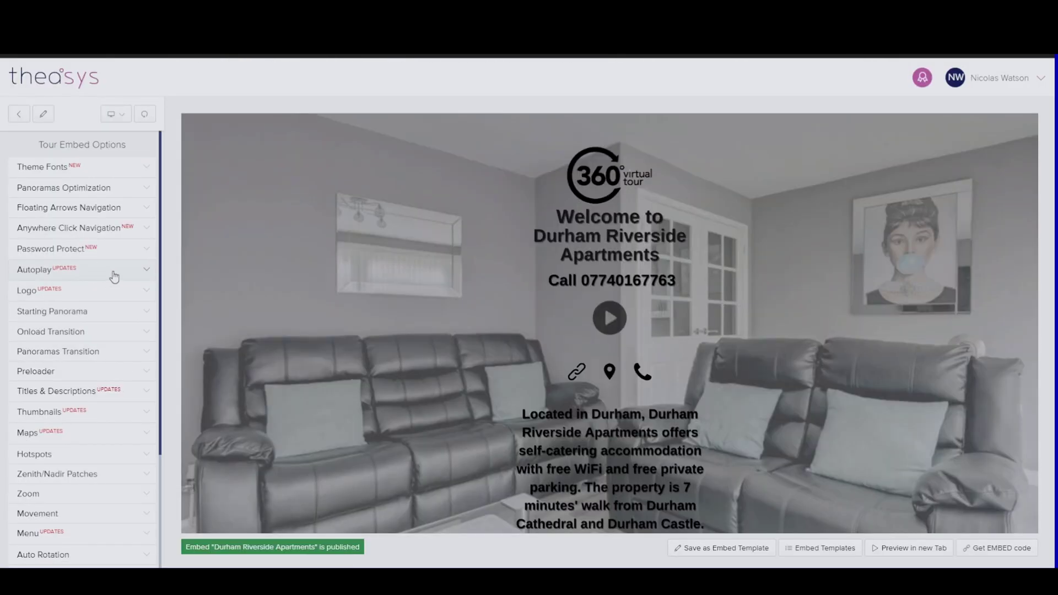
click(114, 276)
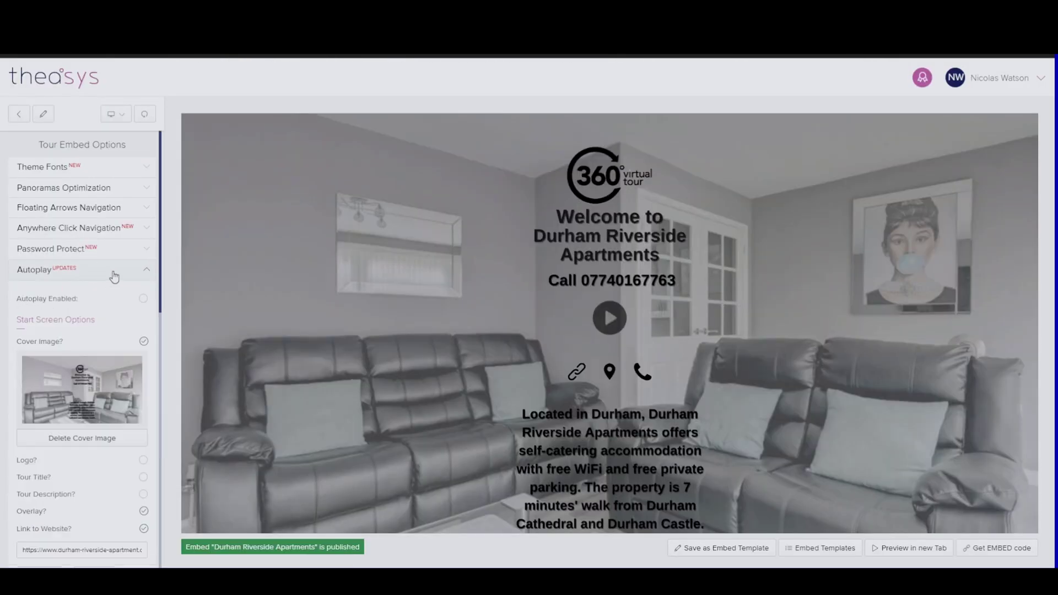
click(144, 300)
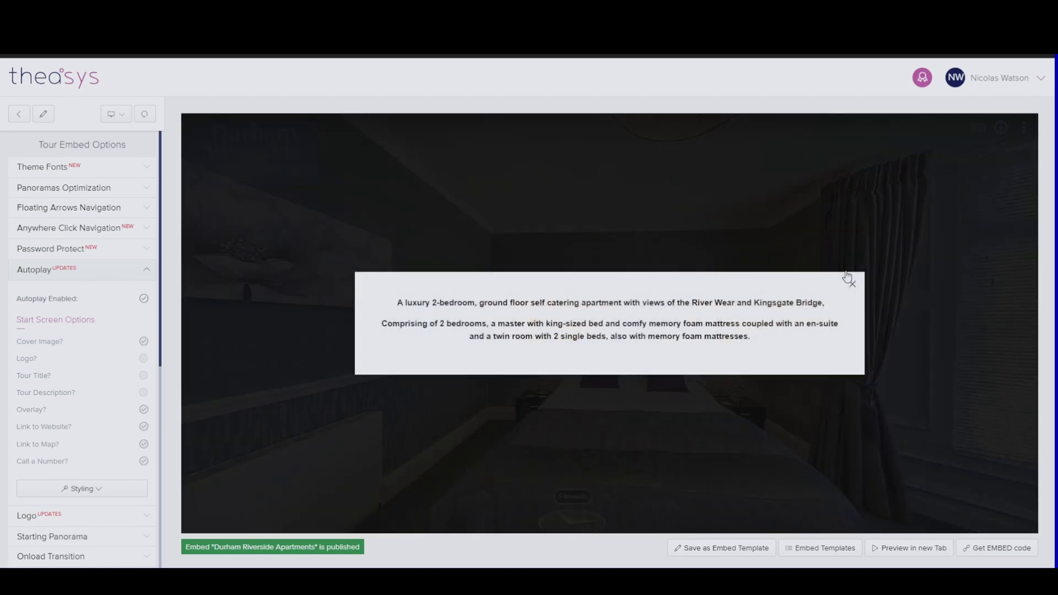
Dismiss the description popup and audio prompt, reload the tour, and untick Autoplay Enabled.
click(854, 286)
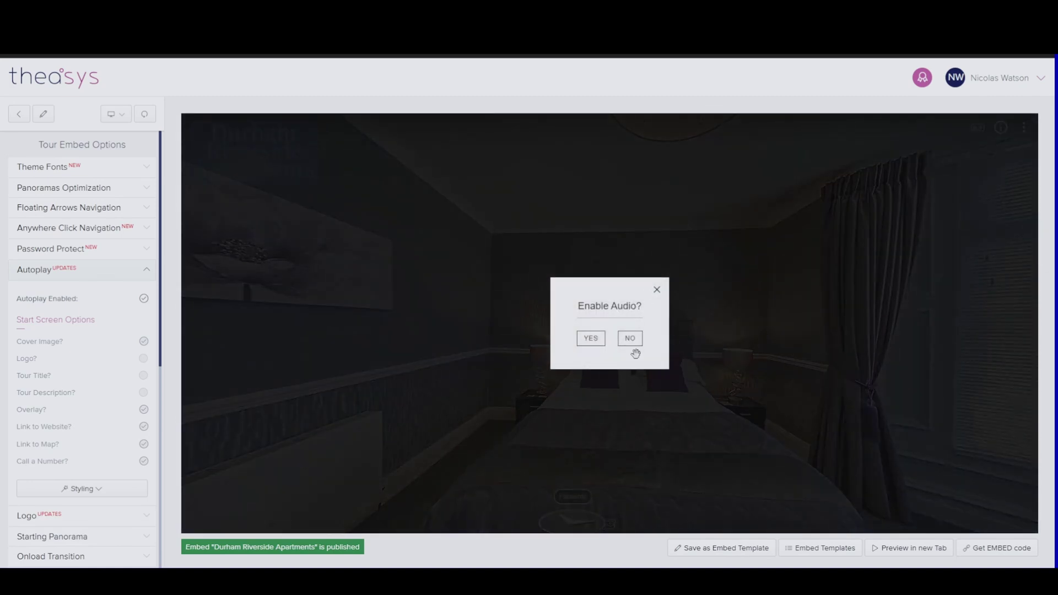
click(630, 340)
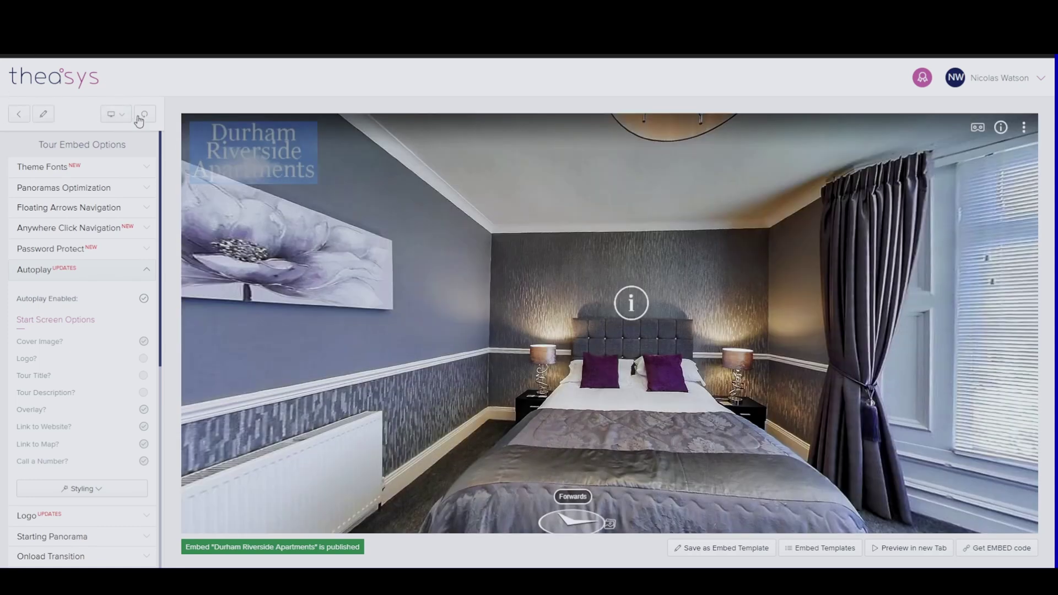
click(148, 117)
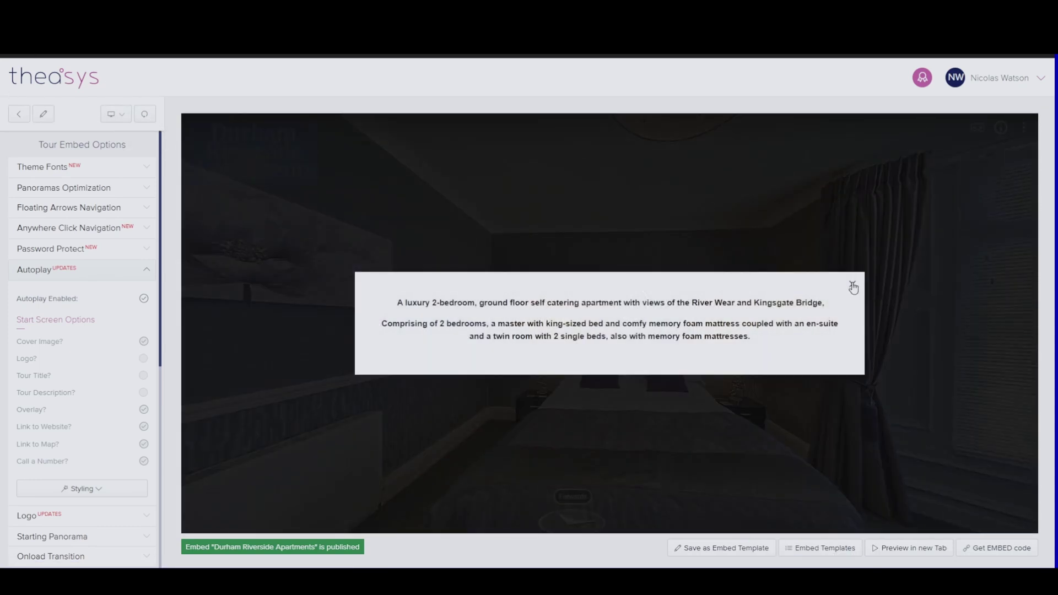
click(853, 286)
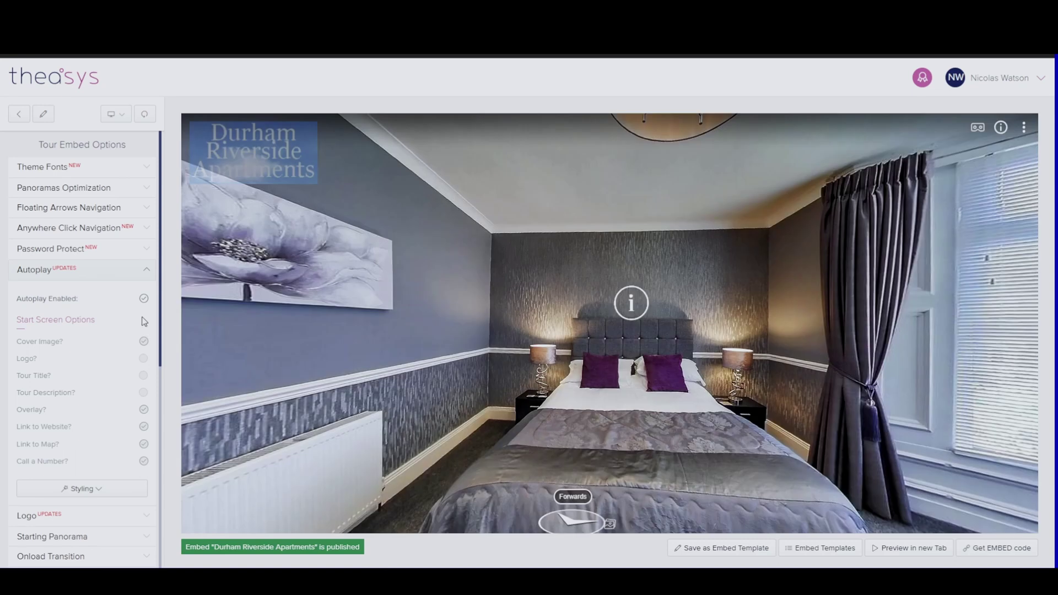
click(144, 301)
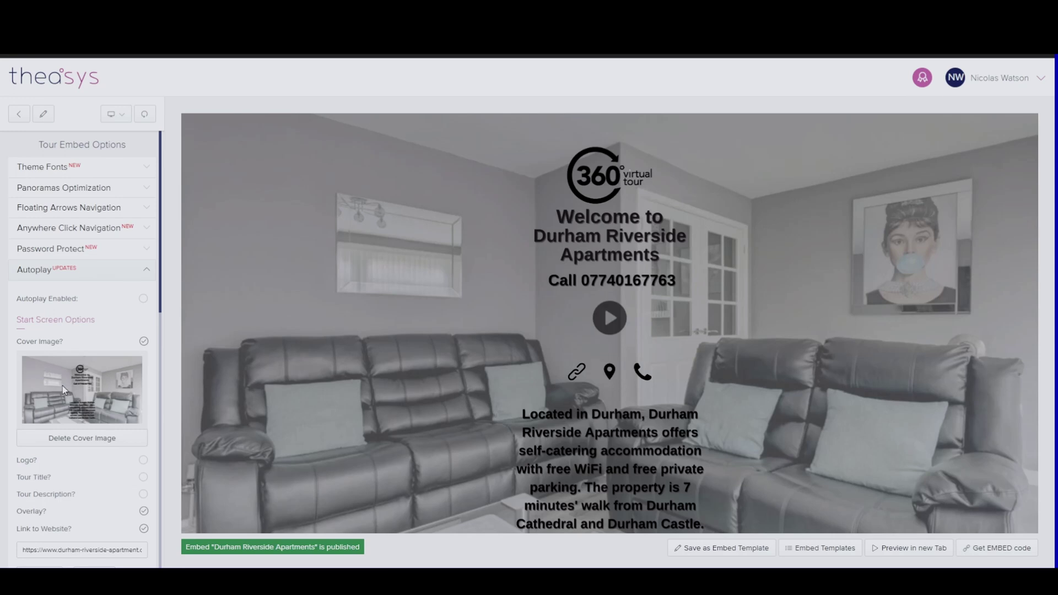
Delete the old cover image and upload 'Theasys Loading Page.png' as the new cover.
click(87, 441)
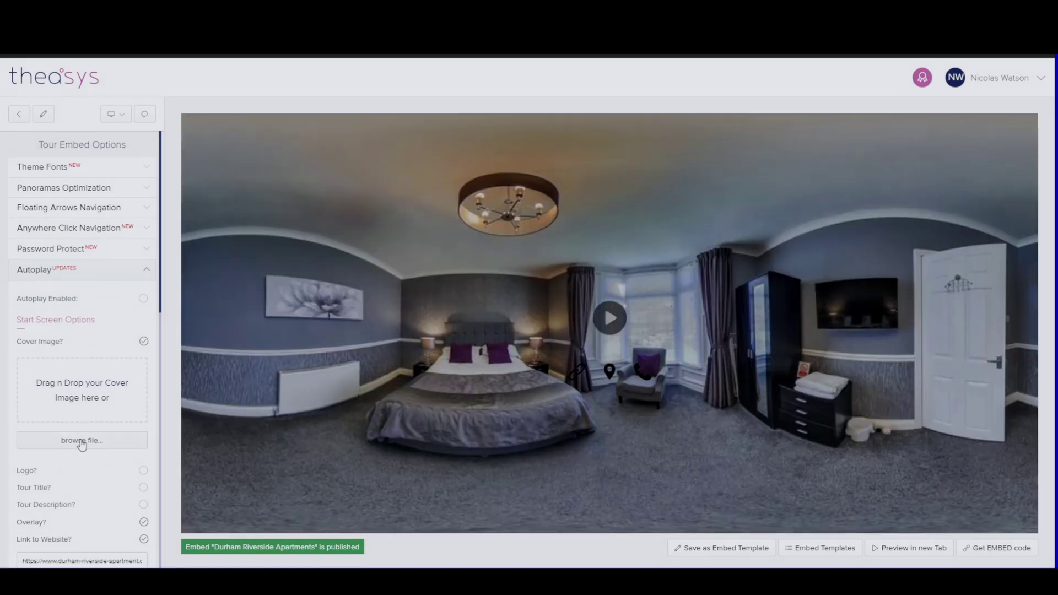
click(82, 441)
click(185, 124)
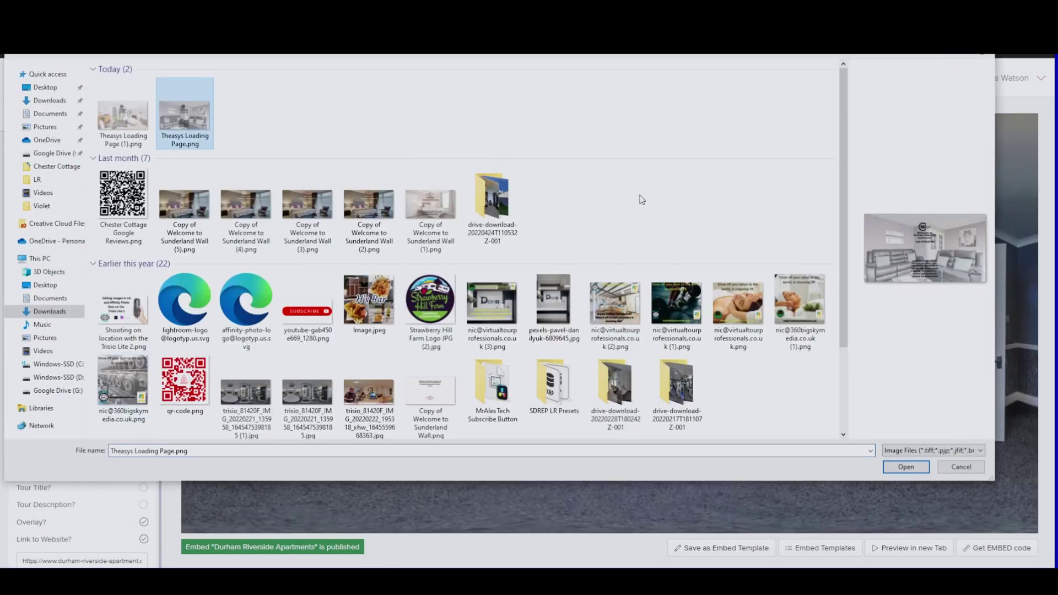
click(906, 467)
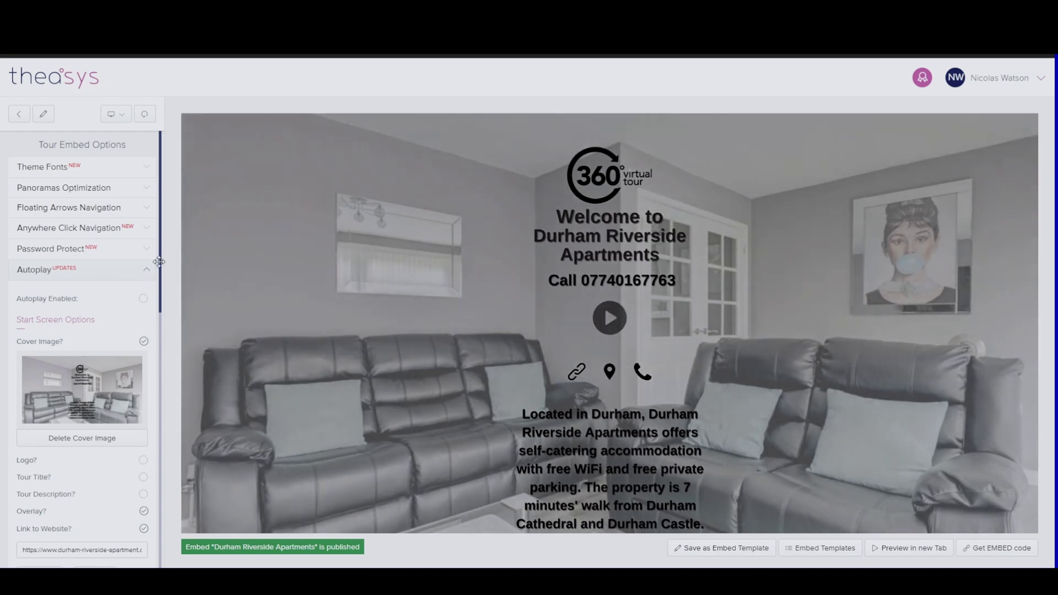
drag(160, 261, 163, 306)
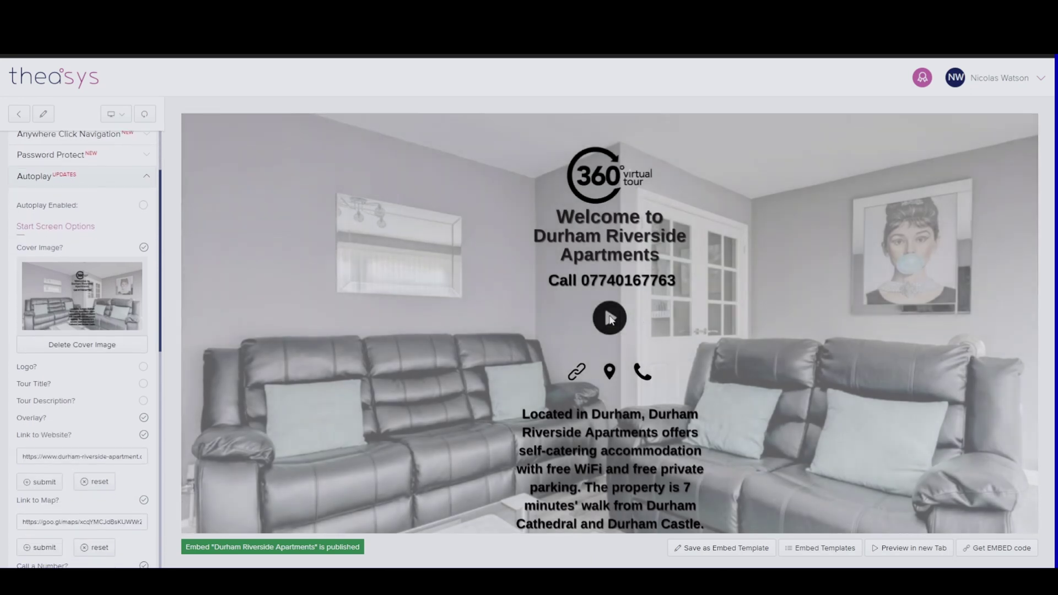
click(610, 319)
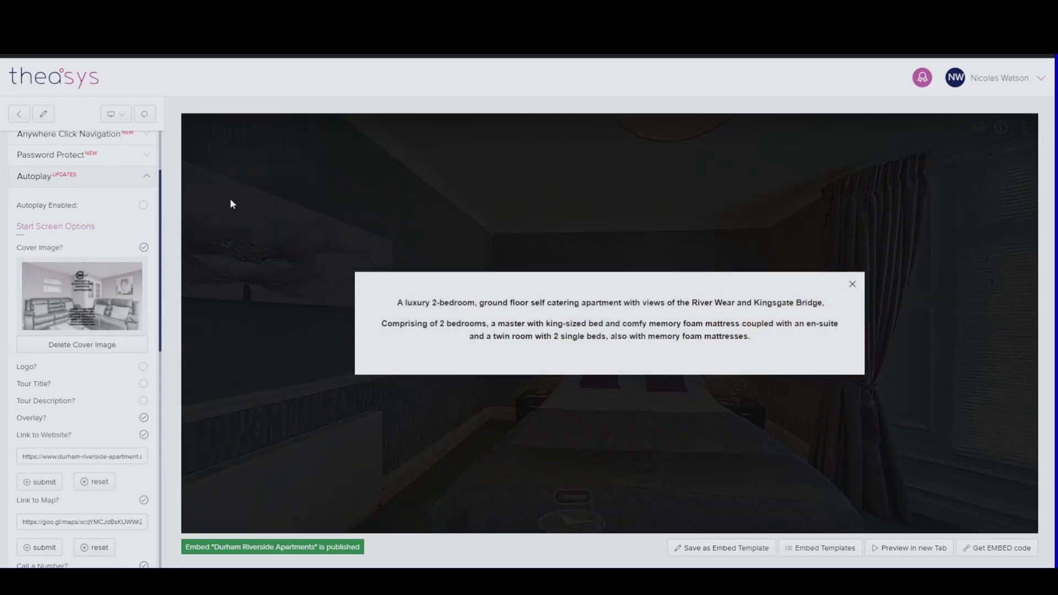
click(739, 224)
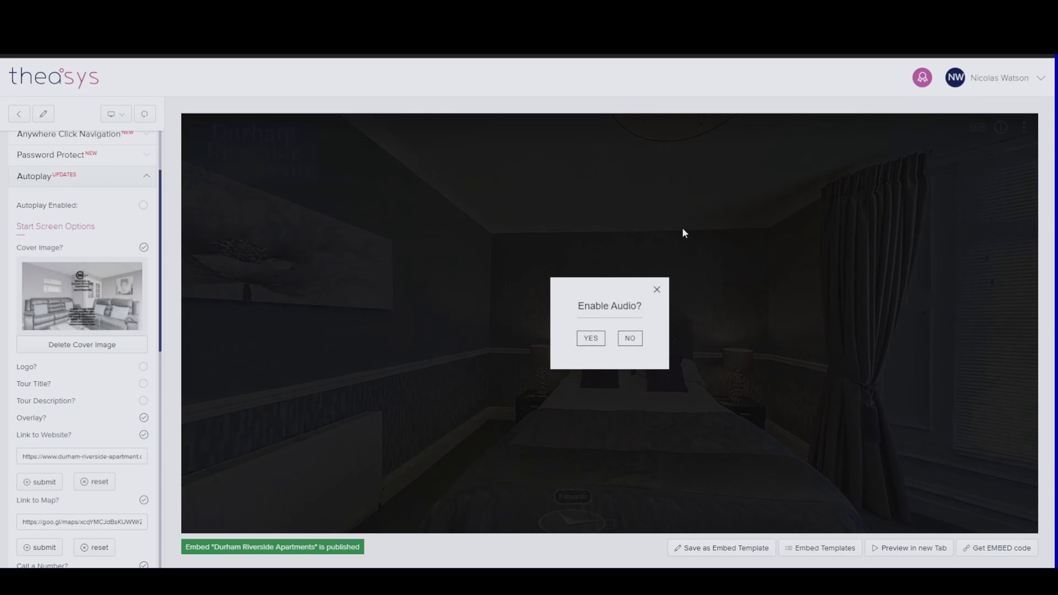
click(683, 229)
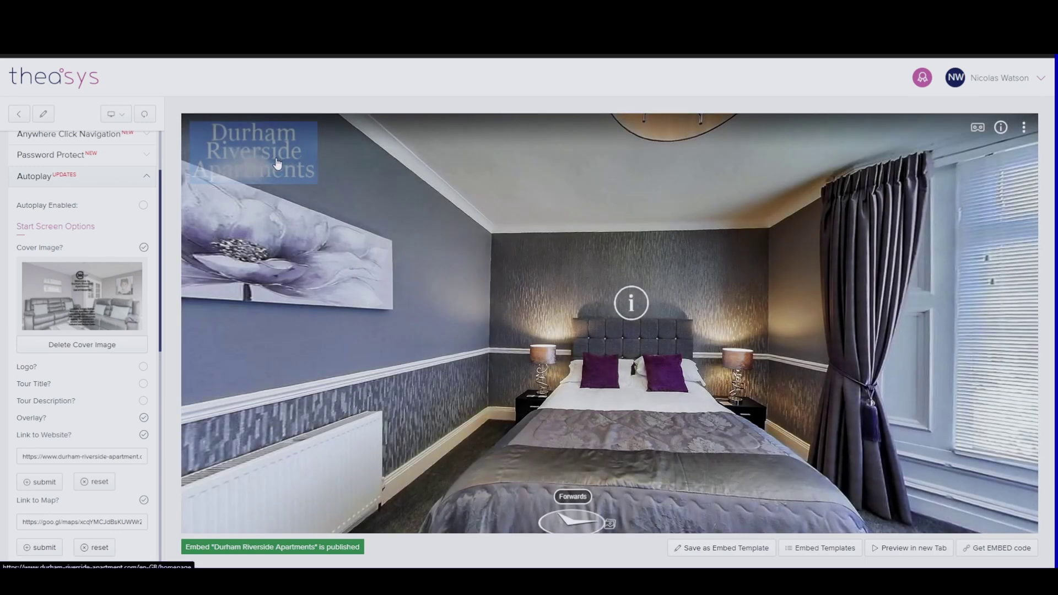
click(145, 114)
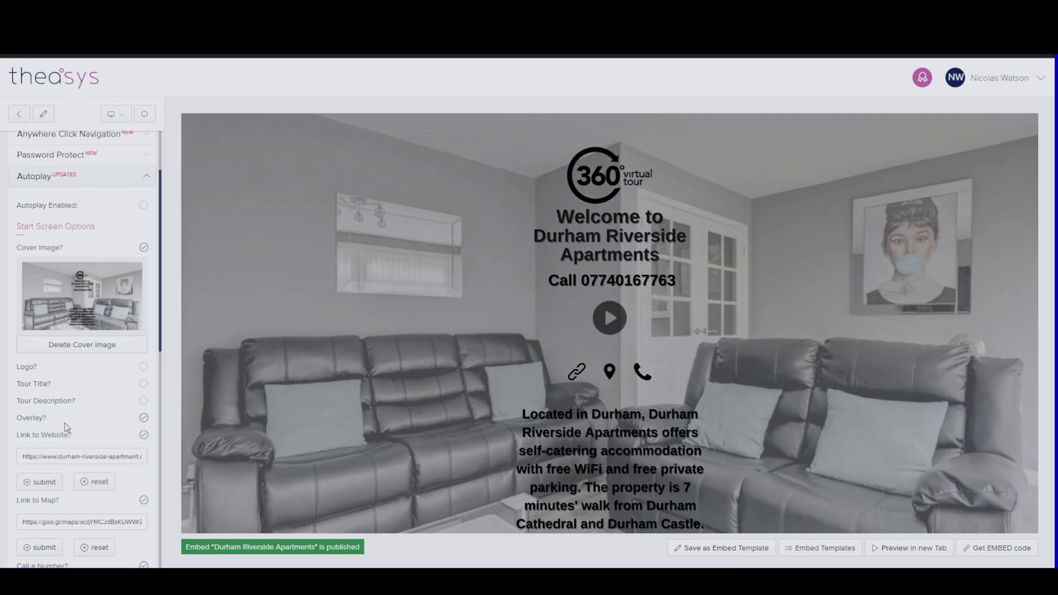
At portrait phone size, try showing the tour title and description on the start screen, then hide both.
click(143, 384)
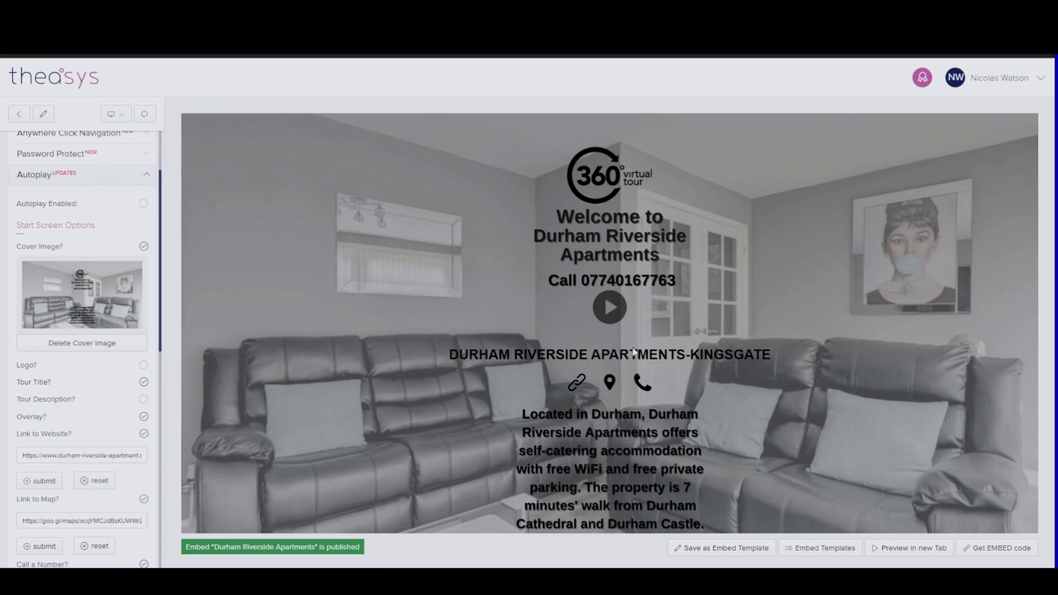
click(117, 114)
click(121, 160)
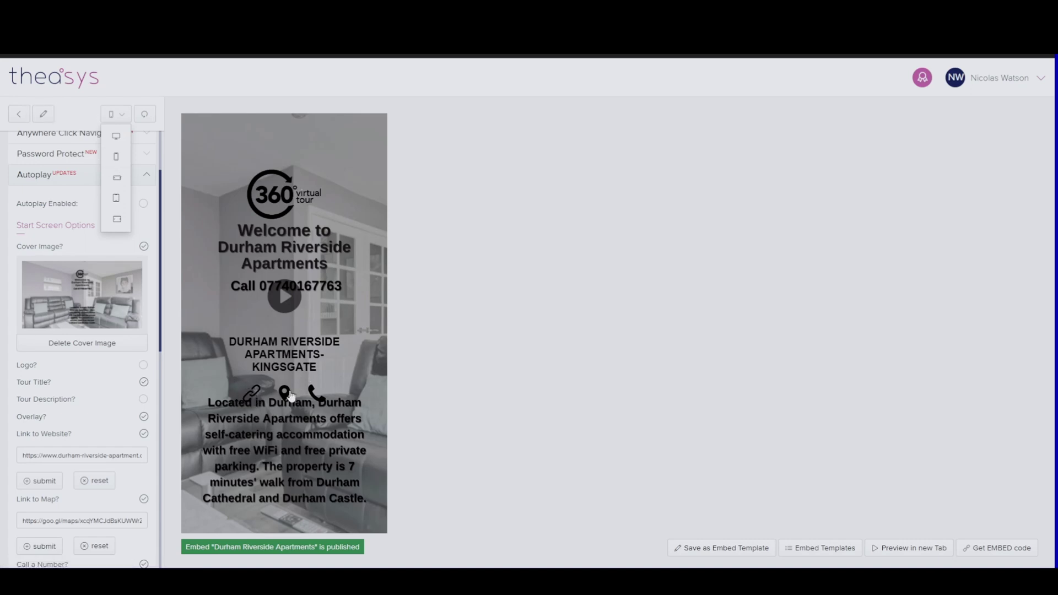
click(145, 383)
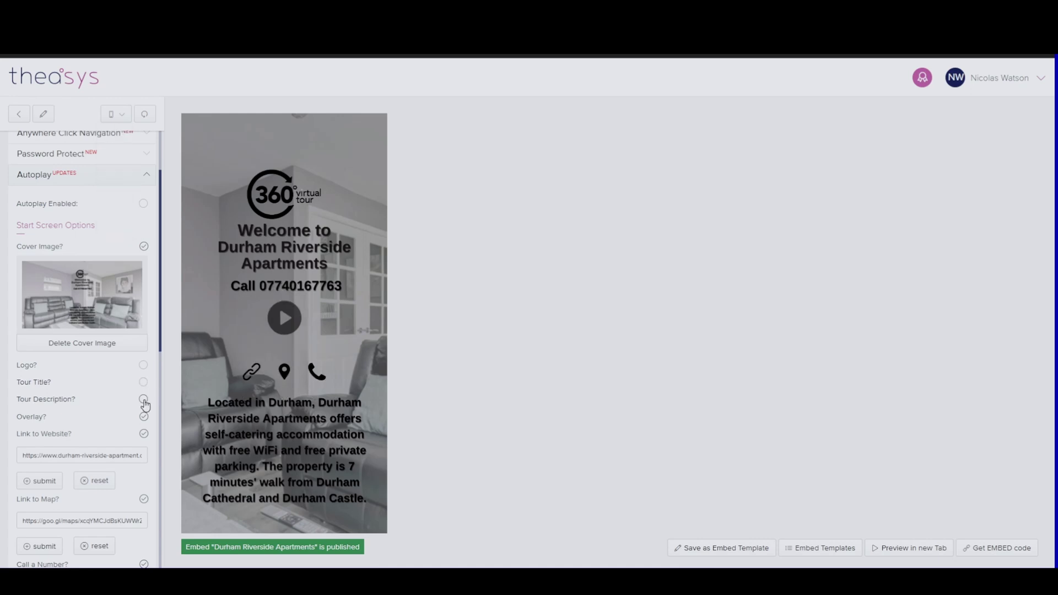
click(143, 400)
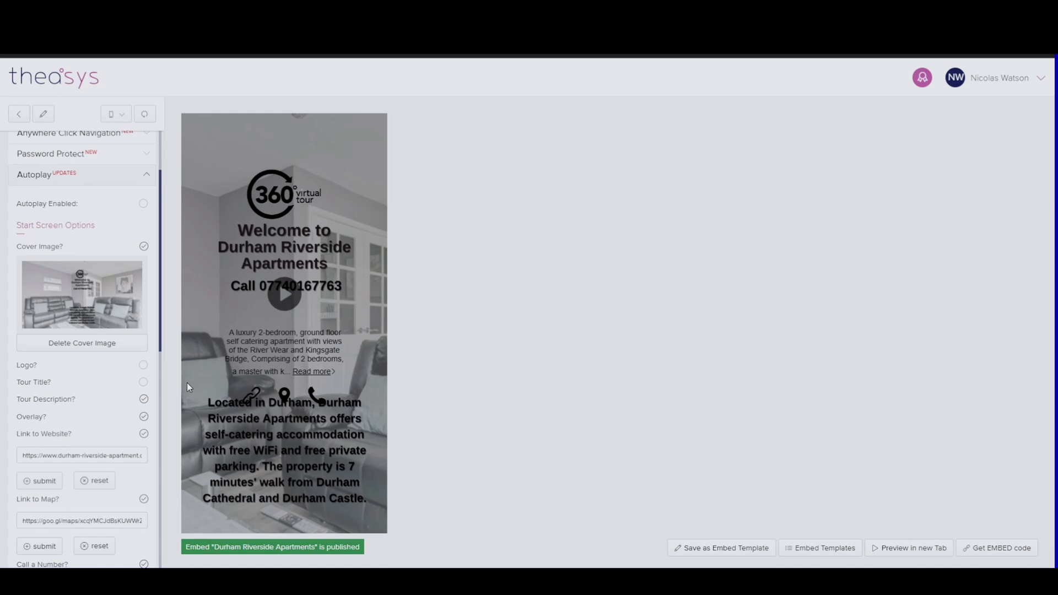
click(146, 401)
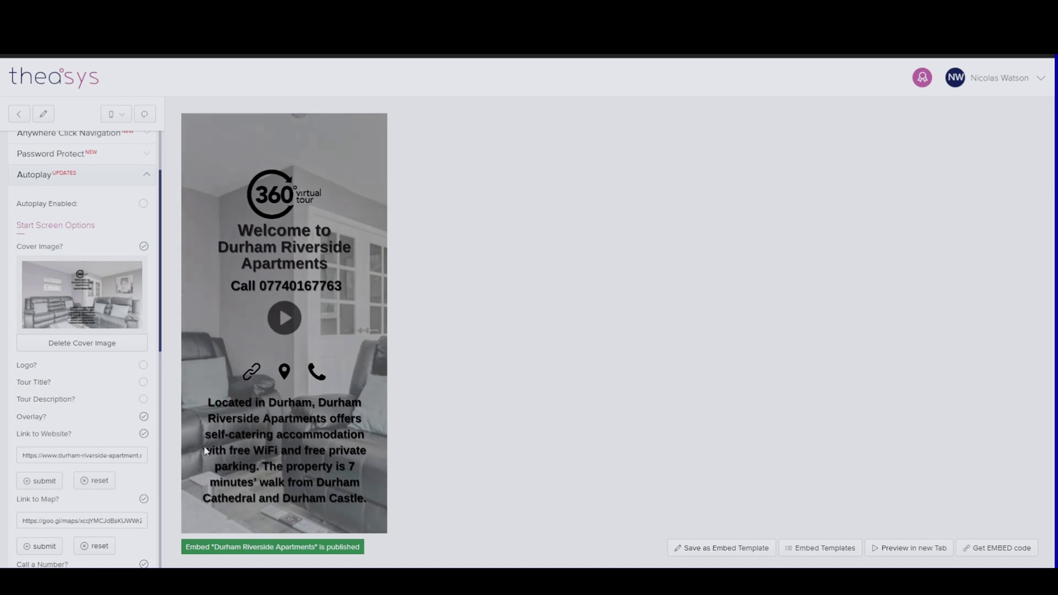
Toggle the start-screen overlay off and back on, then test the website link icon.
click(143, 419)
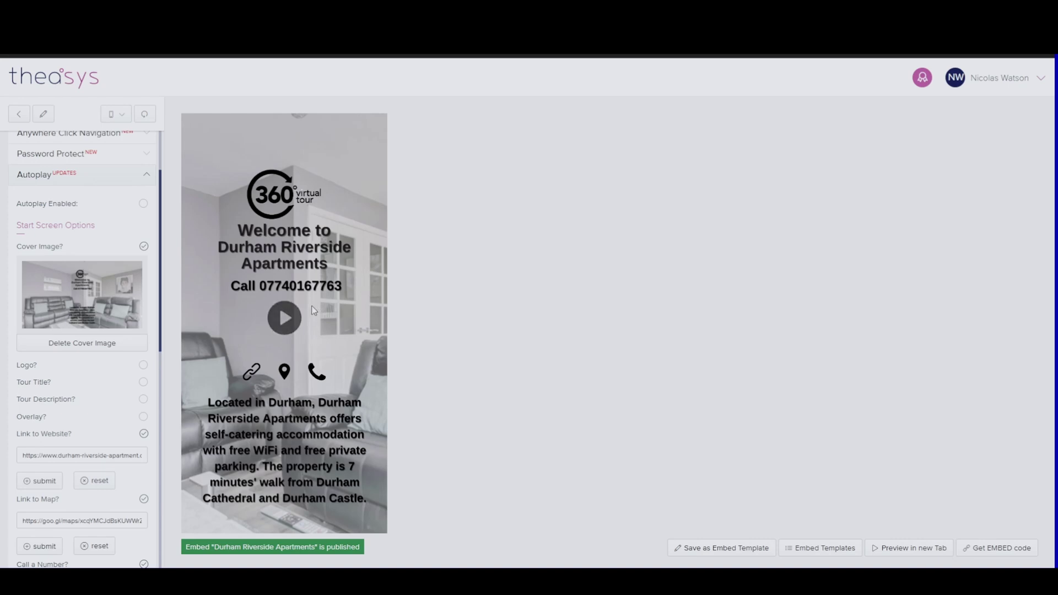
click(143, 418)
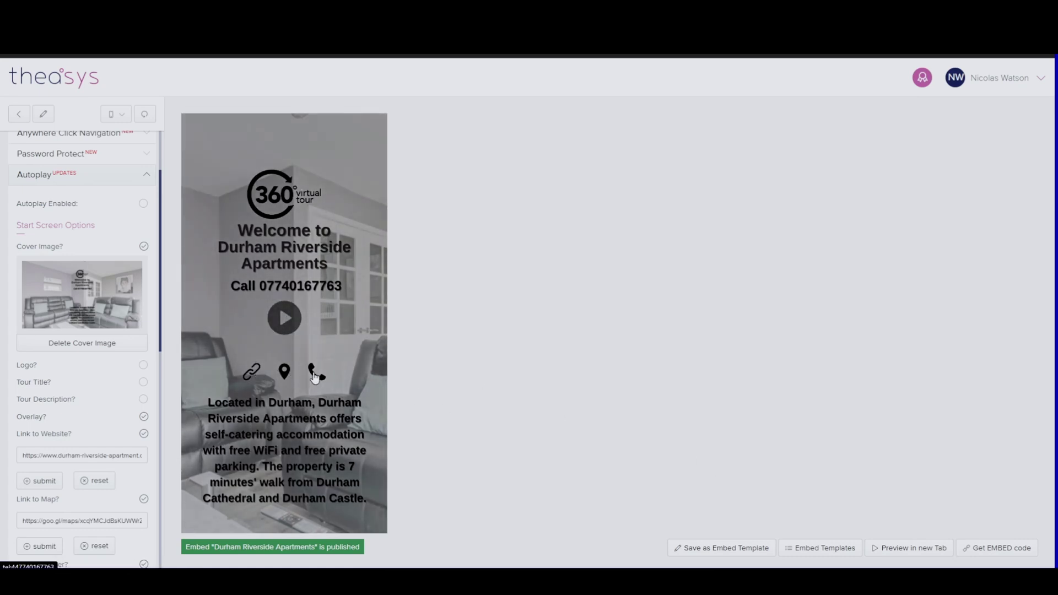
click(250, 374)
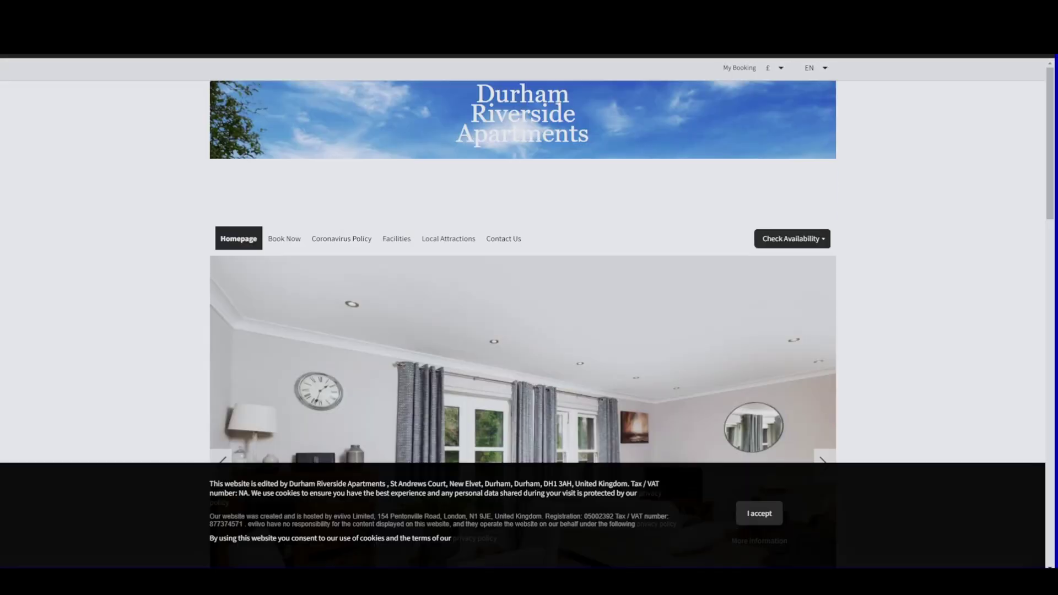
click(263, 74)
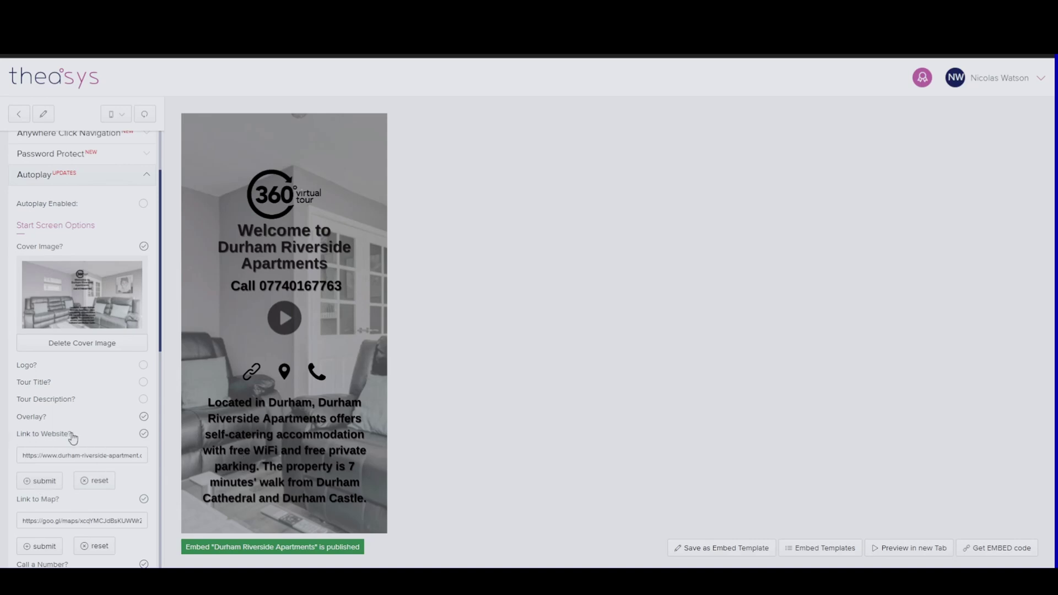
Toggle Link to Website off and back on so the start screen keeps its website link.
click(144, 434)
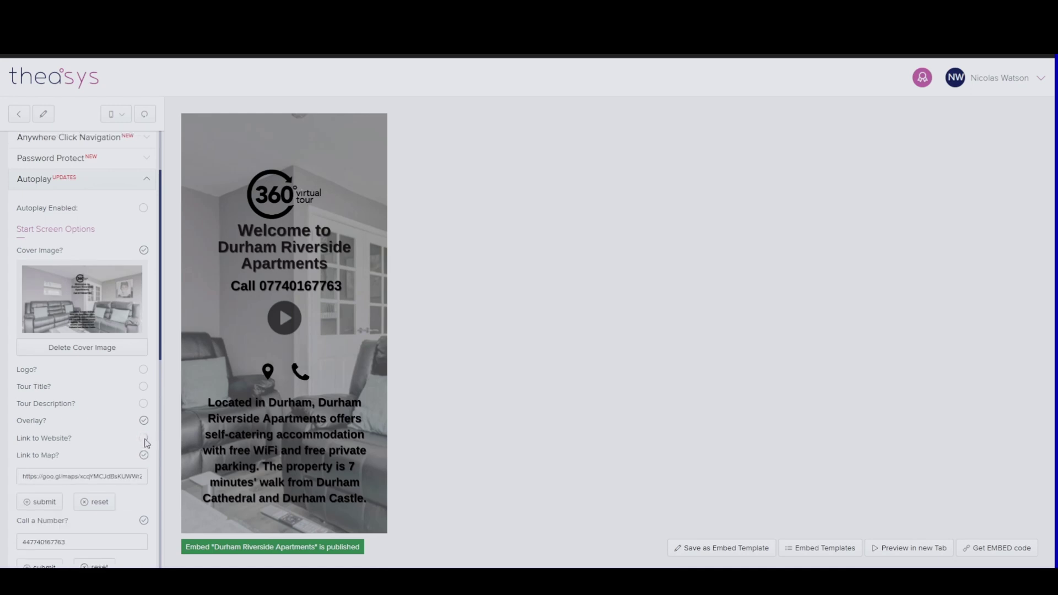
click(143, 438)
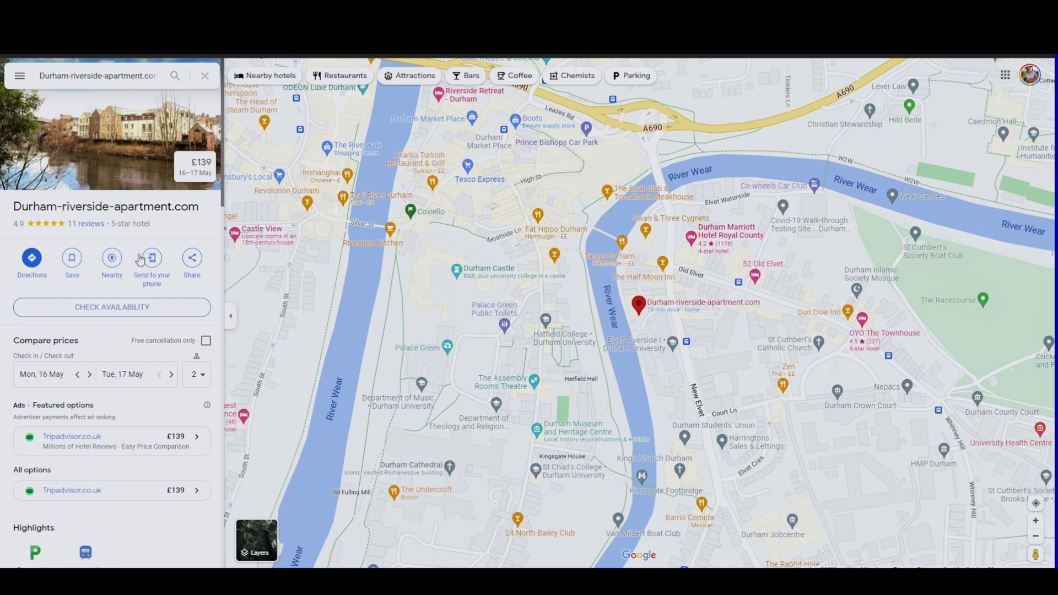
View the apartment's short share link in Google Maps, then close the Share dialog.
click(192, 259)
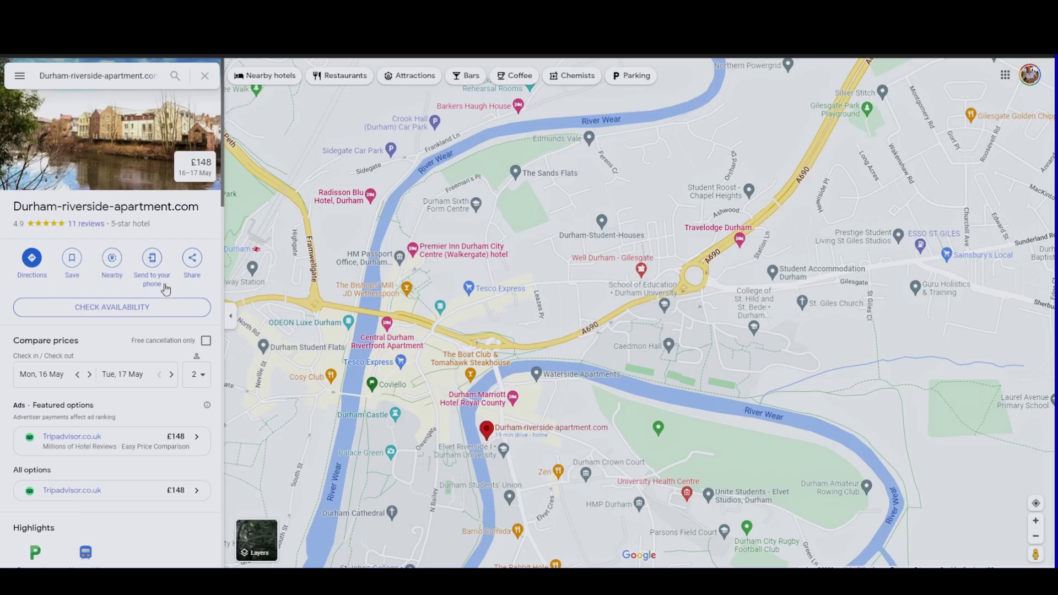
click(31, 260)
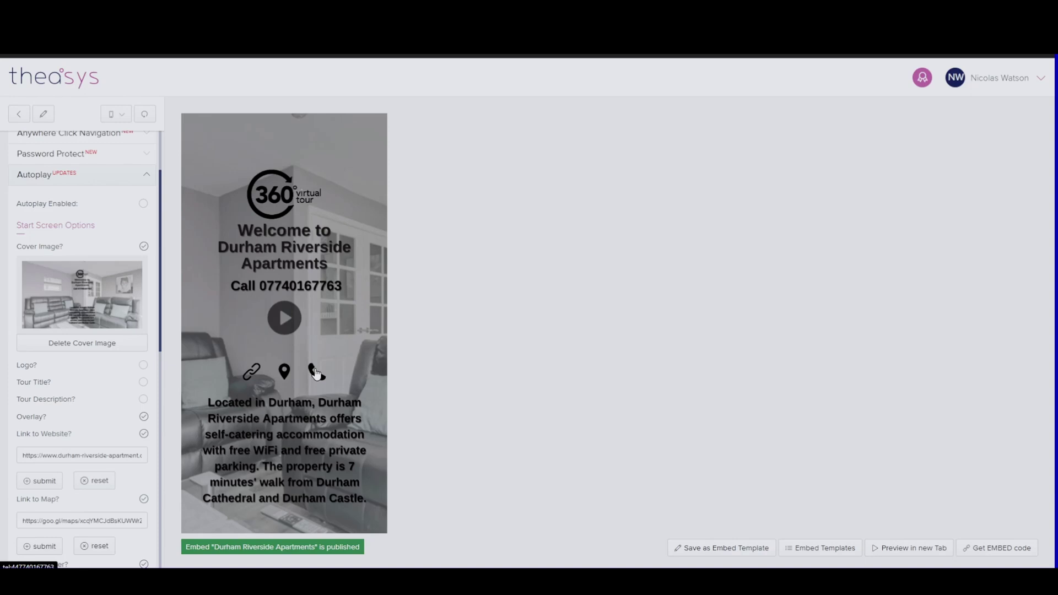
scroll(78, 424, down, 2)
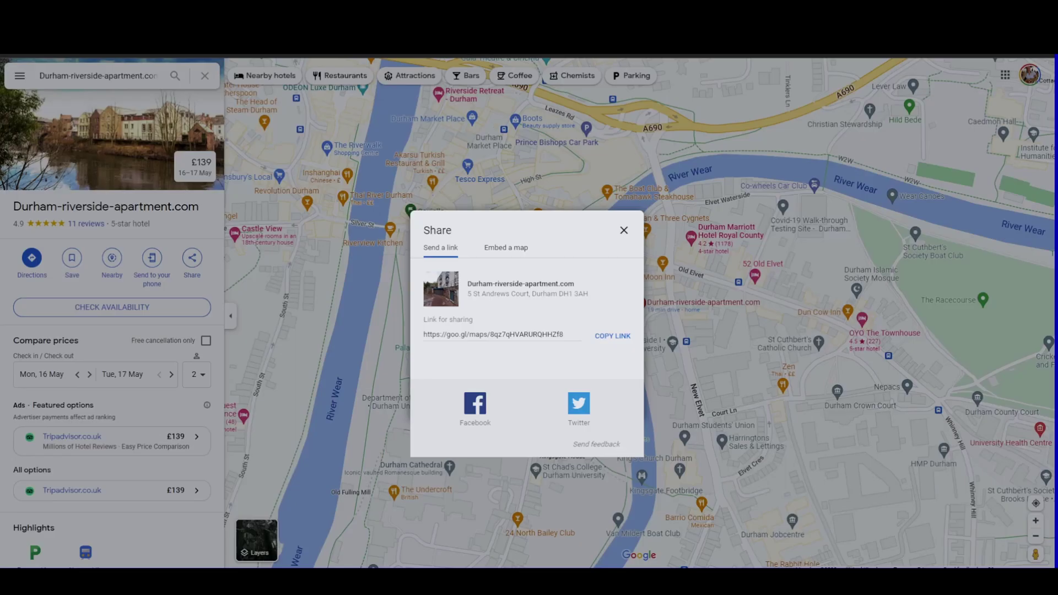
click(625, 230)
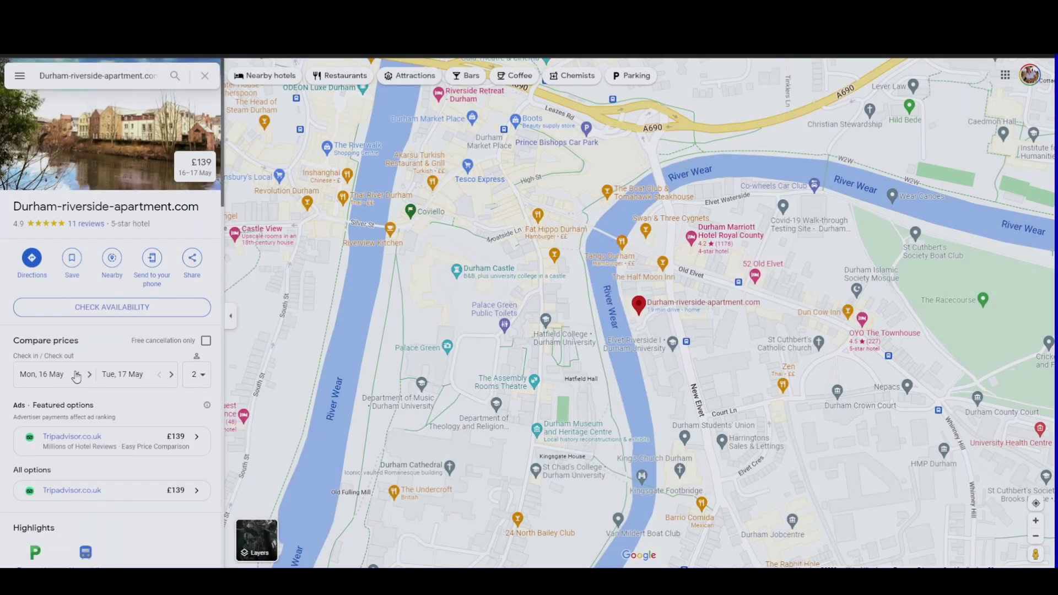
scroll(77, 377, down, 5)
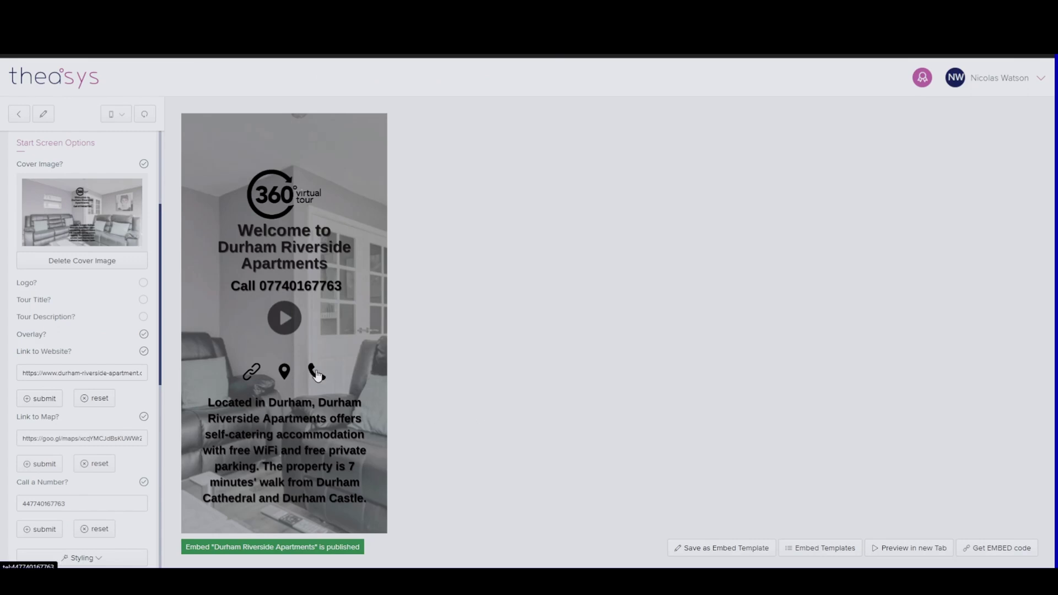
click(317, 374)
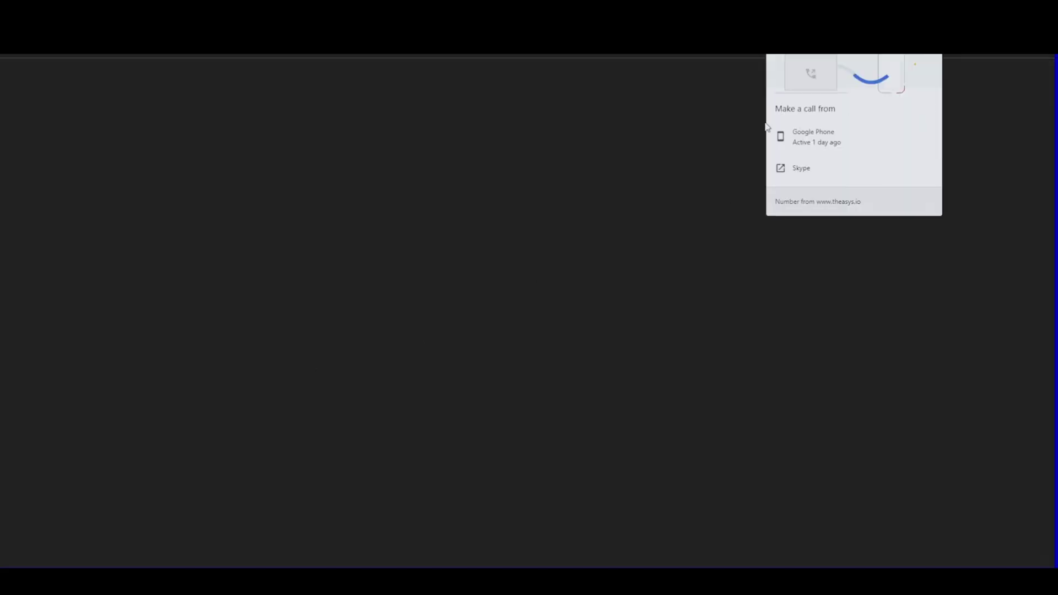
click(937, 55)
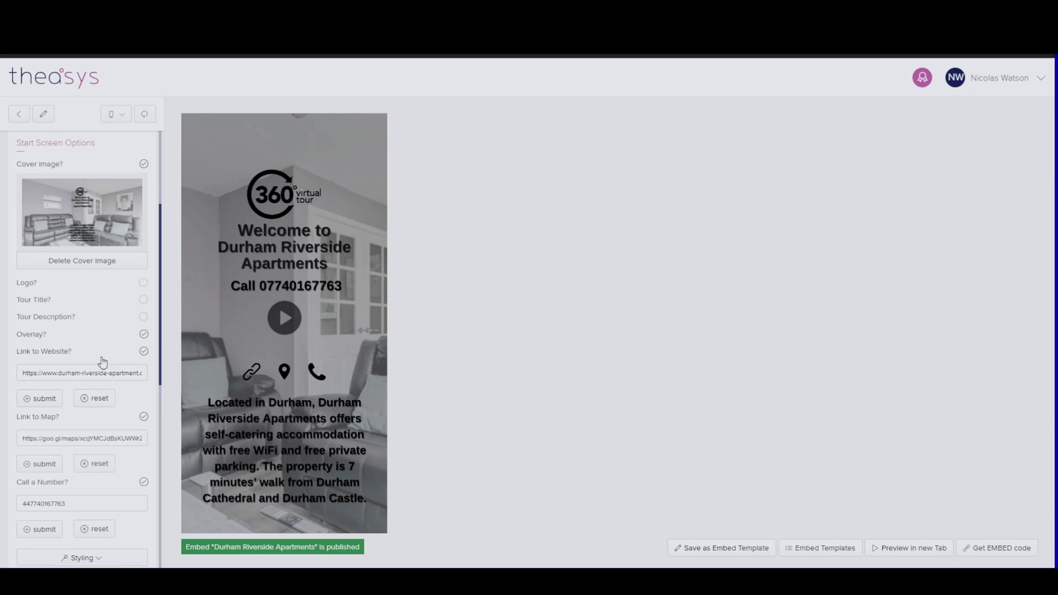
scroll(102, 361, down, 3)
Try light and red overlay colours, then settle on #000000 with slightly higher opacity.
click(96, 428)
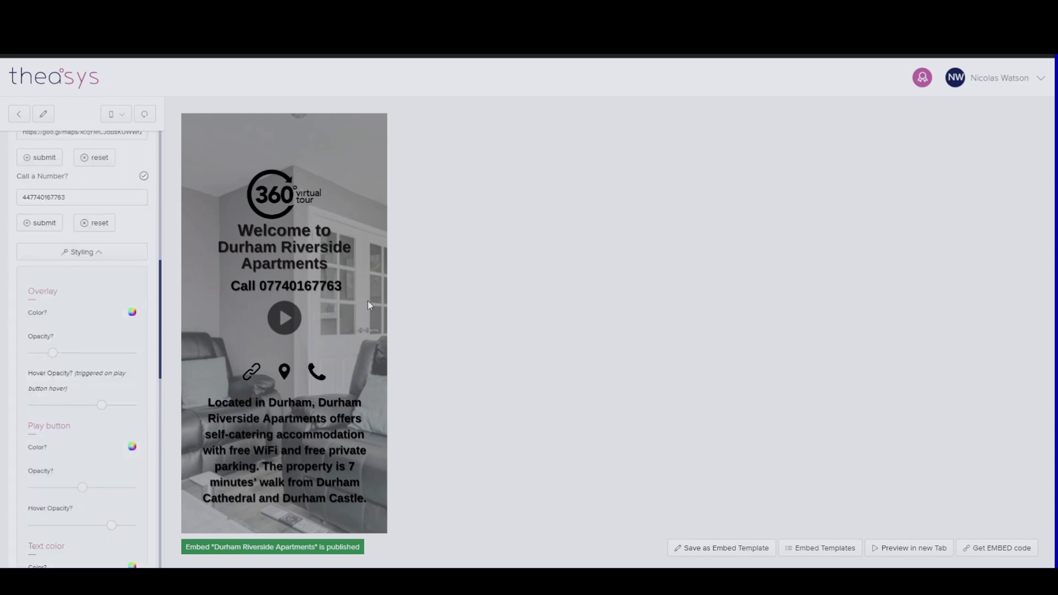
click(133, 312)
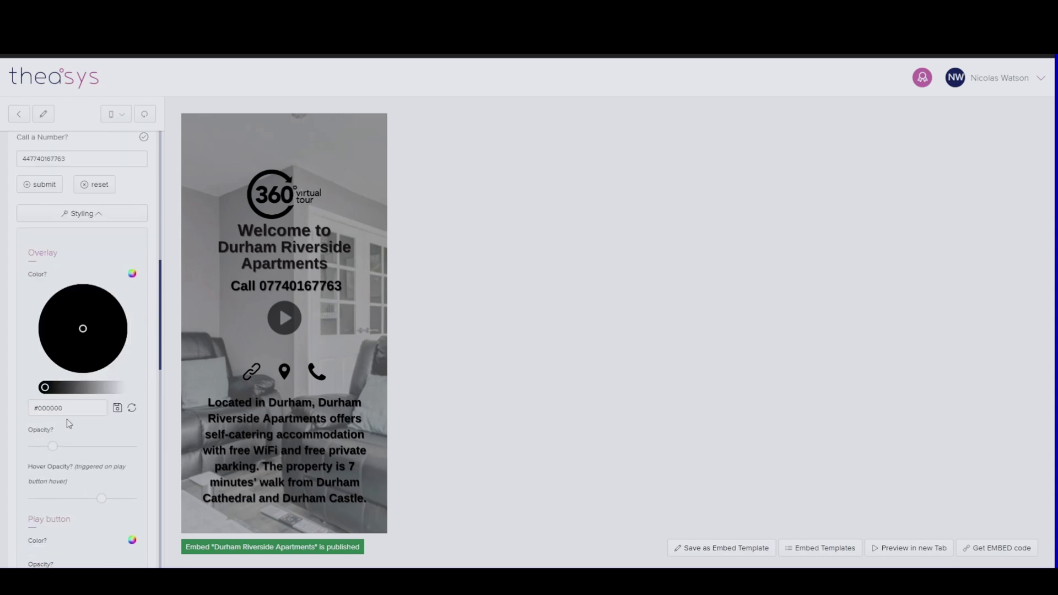
drag(44, 388, 125, 389)
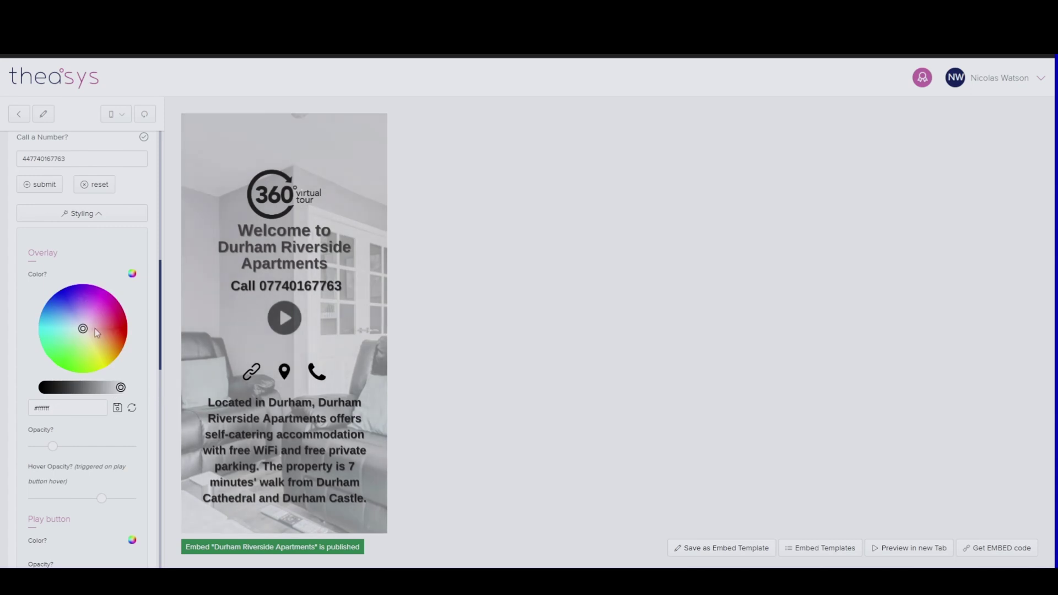
drag(83, 330, 120, 334)
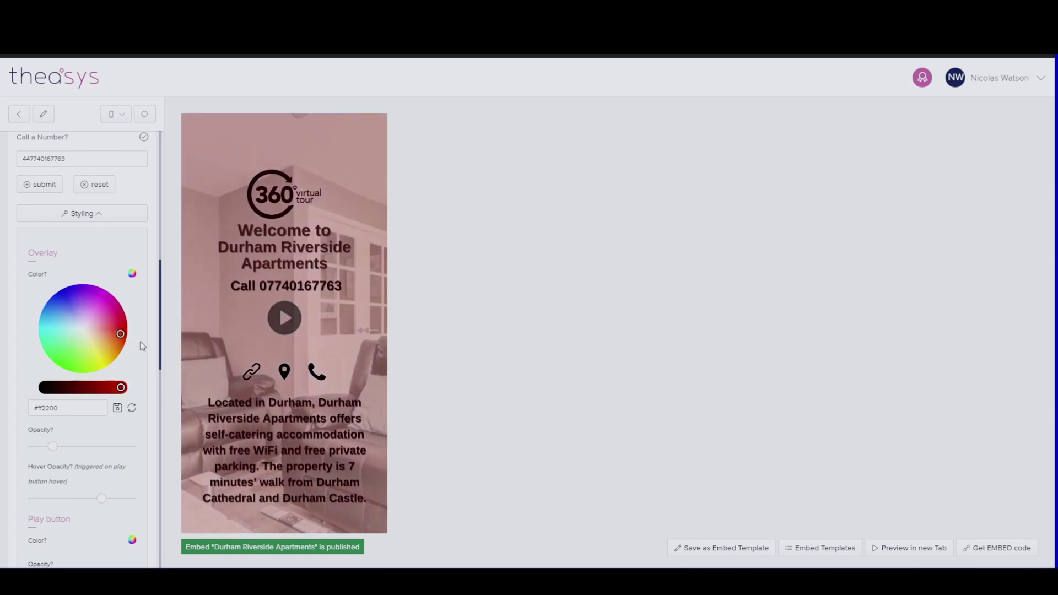
drag(120, 387, 45, 387)
mouse_move(54, 445)
mouse_down()
mouse_move(160, 450)
mouse_move(43, 446)
mouse_up()
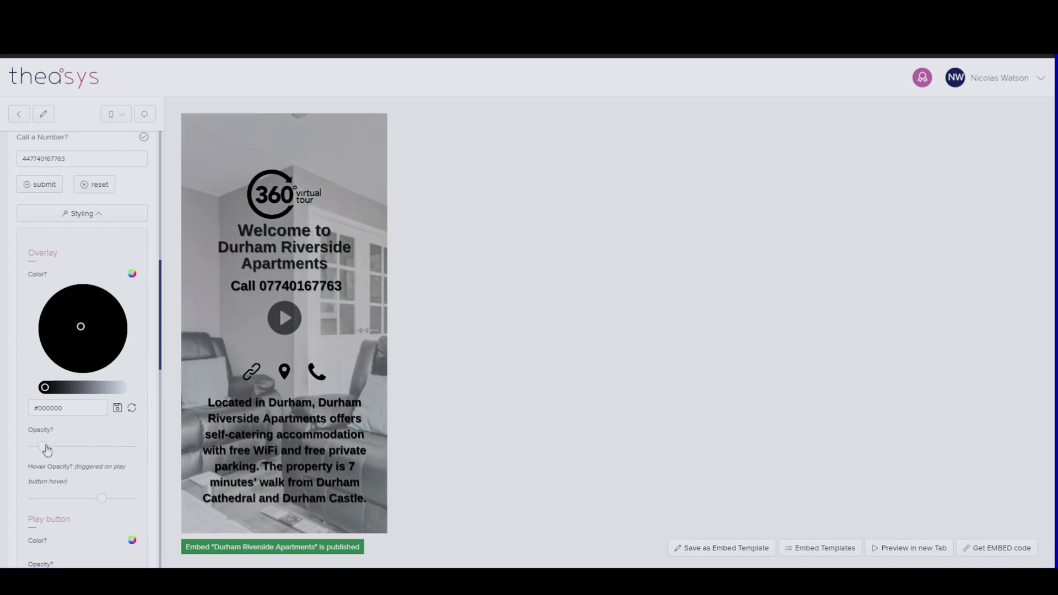
drag(45, 448, 51, 449)
scroll(55, 451, down, 2)
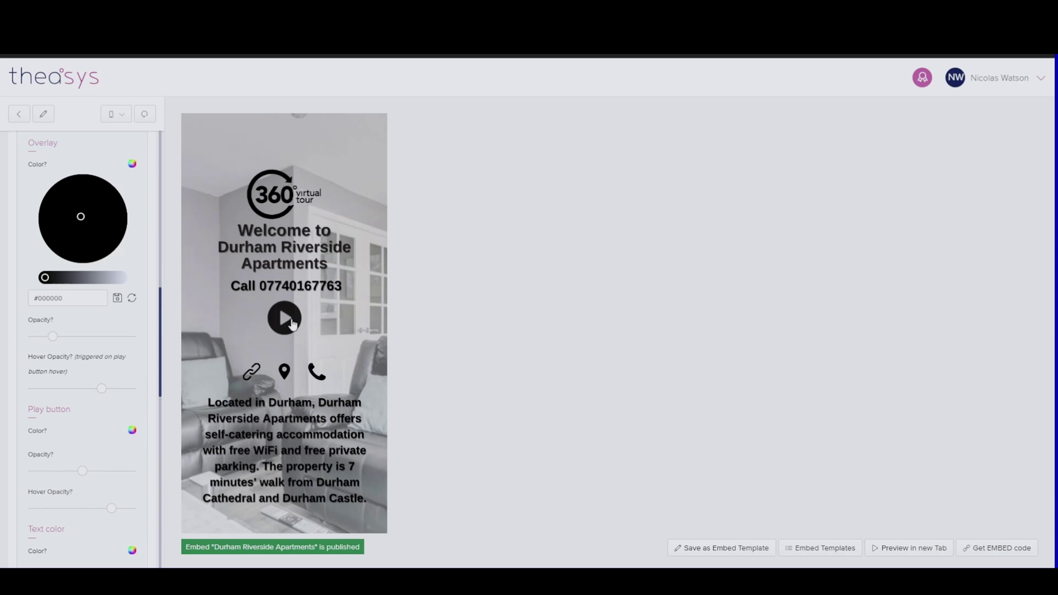
Try a lighter play button colour, then keep it at #000000.
click(131, 431)
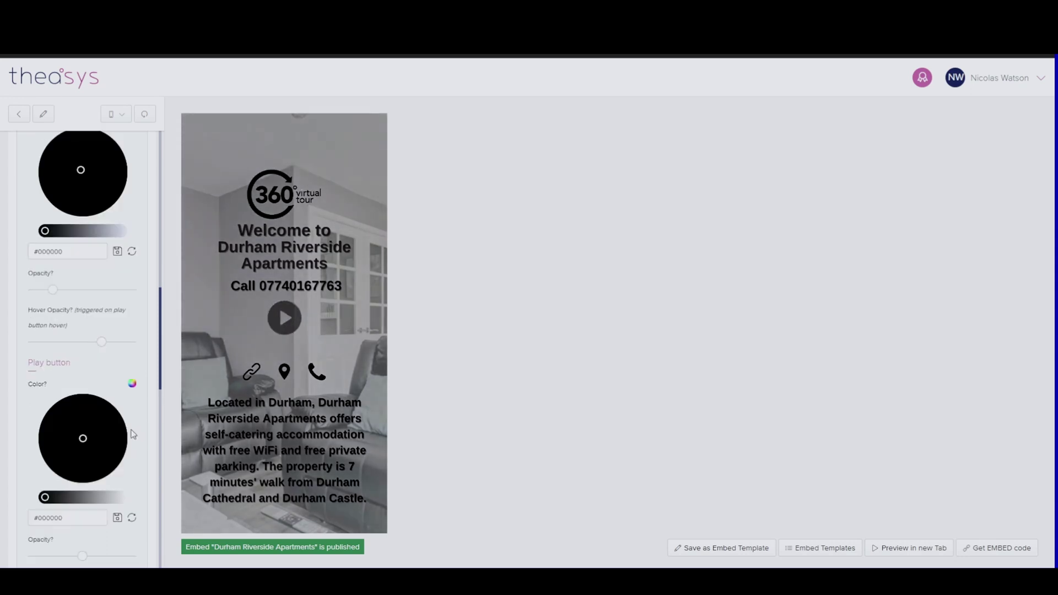
drag(45, 498, 2, 501)
scroll(24, 443, down, 2)
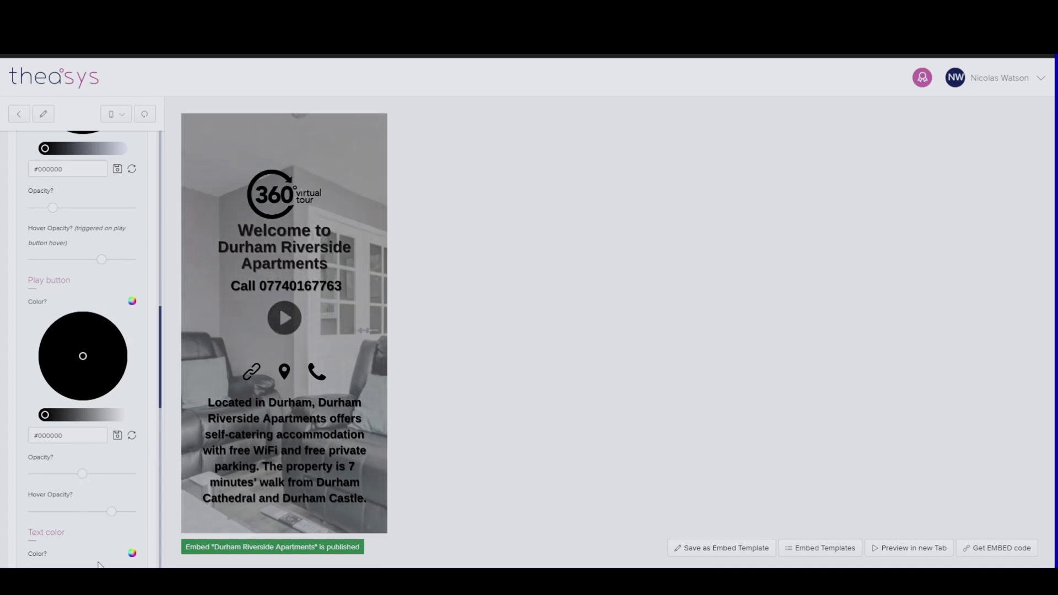
scroll(99, 482, down, 3)
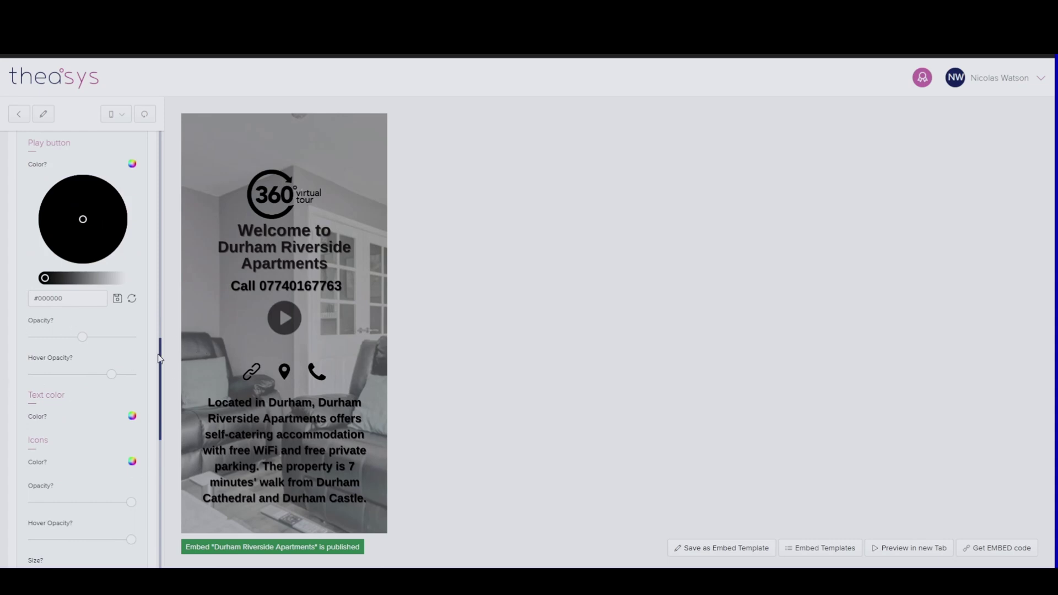
scroll(111, 343, up, 10)
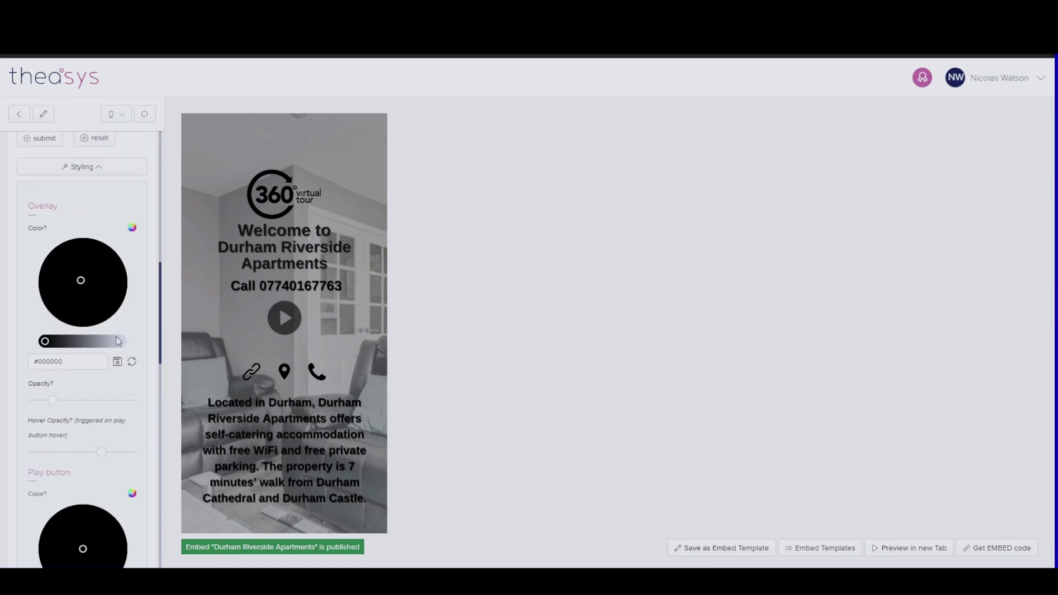
Show the tour title on the start screen and make its text white.
scroll(118, 336, up, 2)
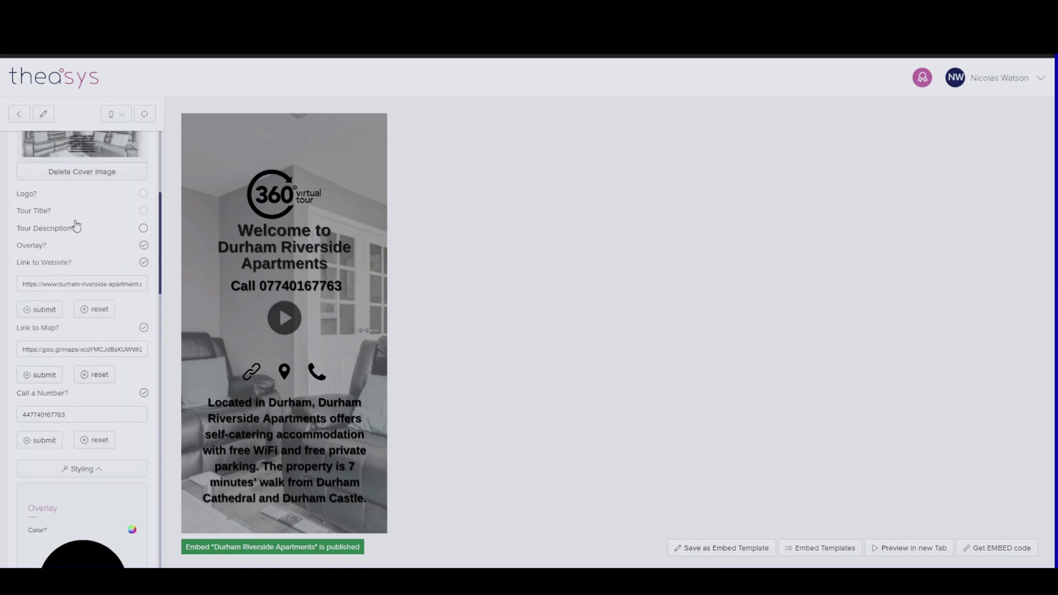
click(144, 212)
scroll(41, 422, down, 10)
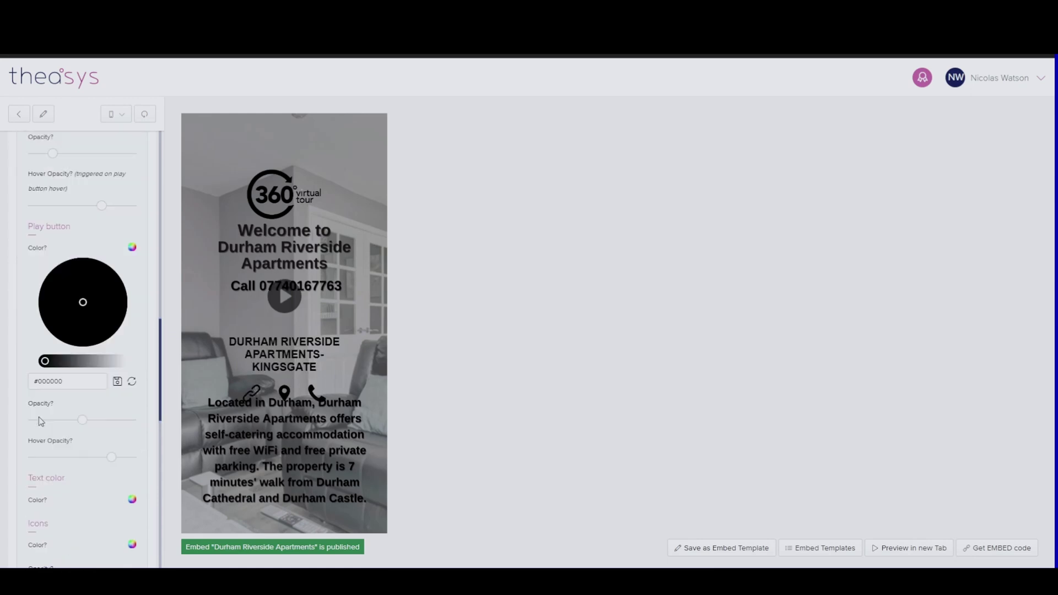
scroll(54, 418, down, 3)
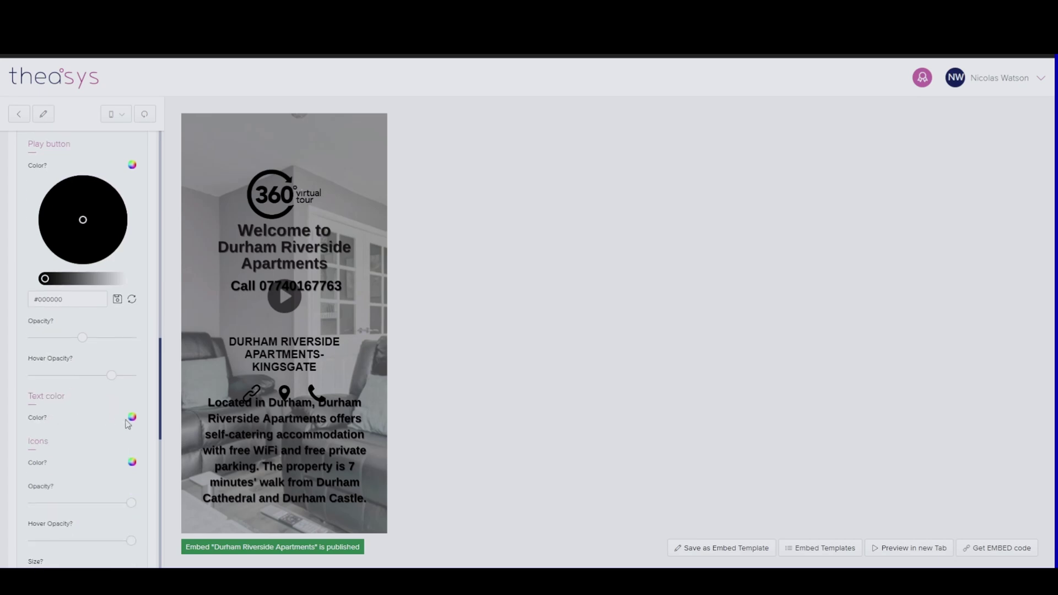
click(132, 419)
drag(44, 469, 174, 473)
Make the start screen's link, map and call icons larger.
scroll(25, 360, down, 3)
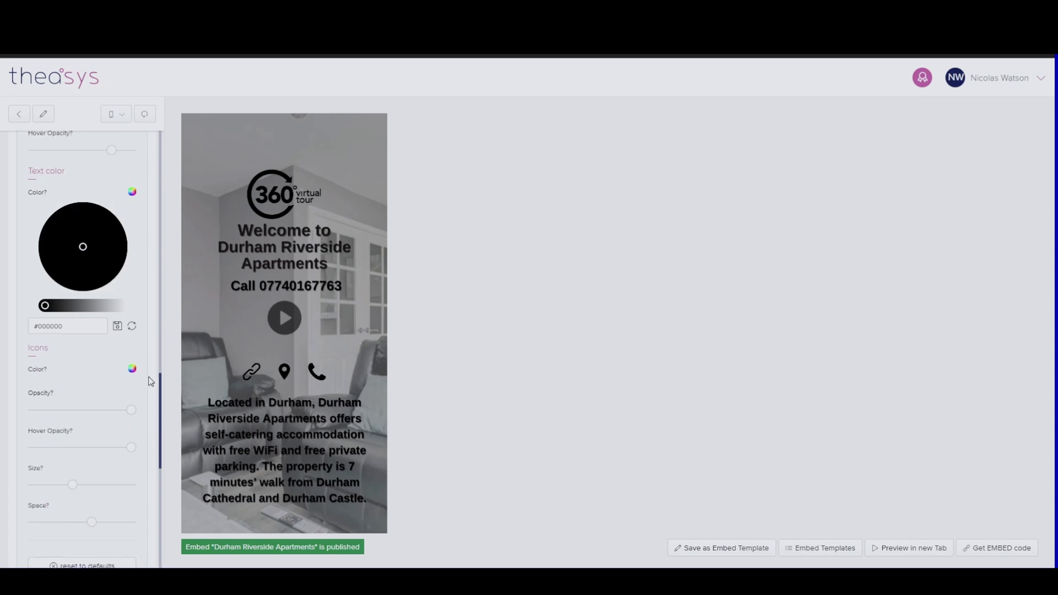
click(134, 372)
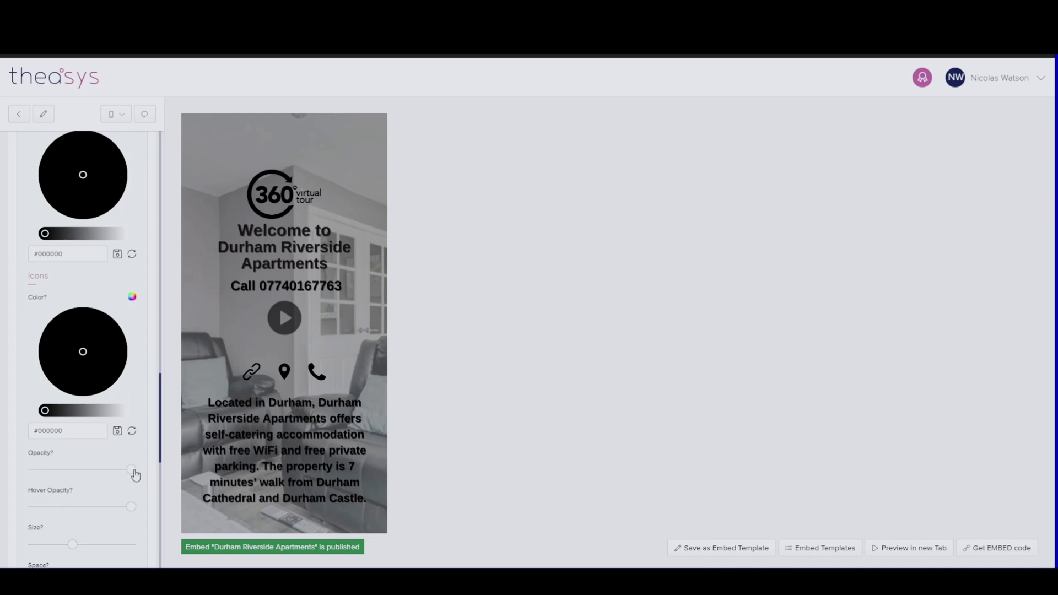
scroll(93, 472, down, 2)
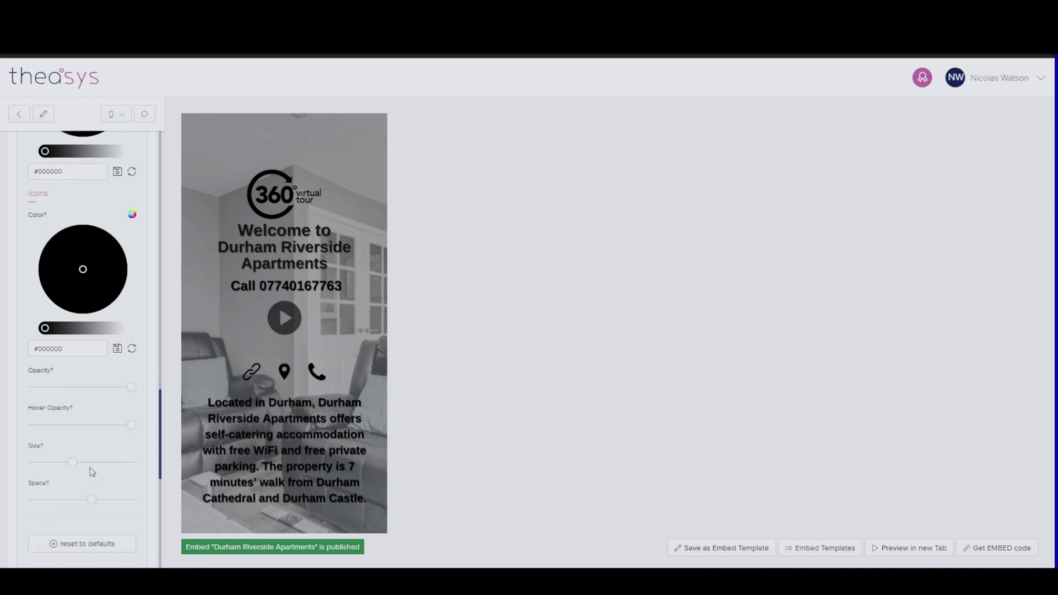
mouse_move(73, 466)
mouse_down()
mouse_move(130, 468)
mouse_move(61, 470)
mouse_move(96, 471)
mouse_move(87, 504)
mouse_move(75, 498)
mouse_move(98, 502)
mouse_move(74, 470)
mouse_up()
Preview at desktop size, start the tour and dismiss the description popup to reveal the bedroom.
click(122, 117)
click(122, 137)
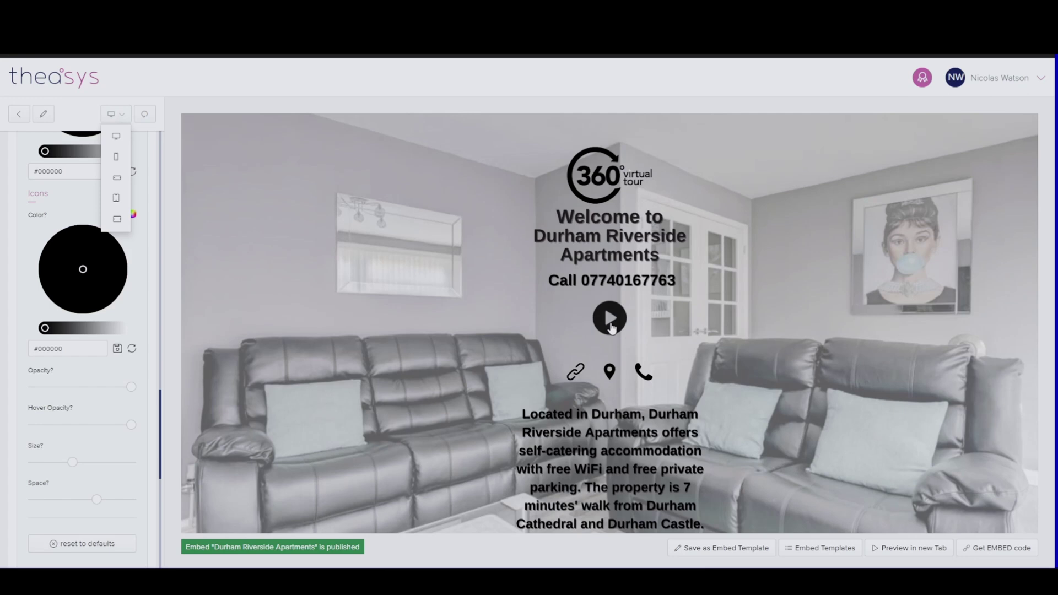
click(610, 322)
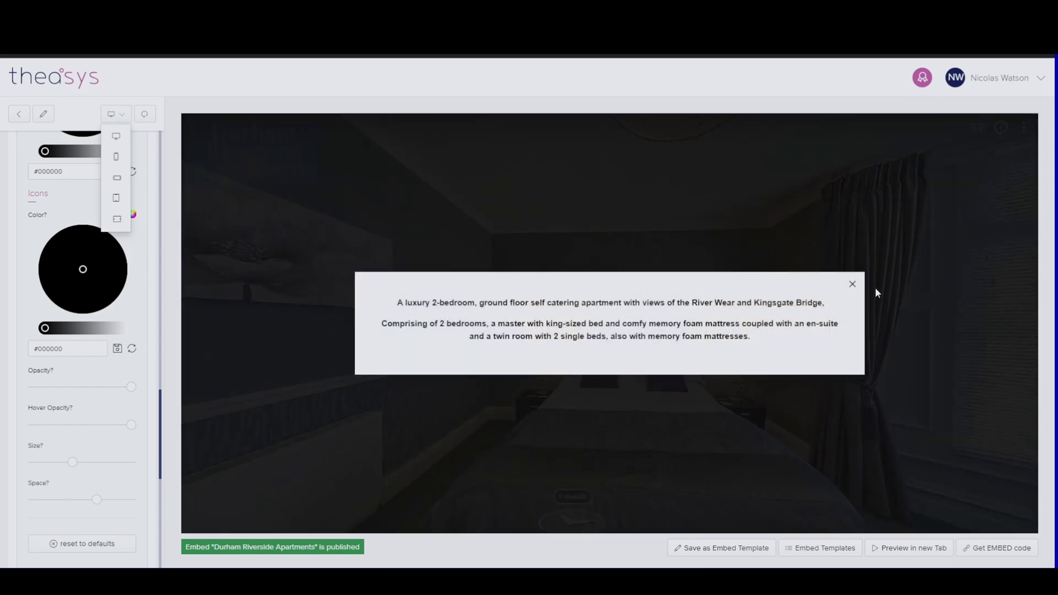
click(894, 290)
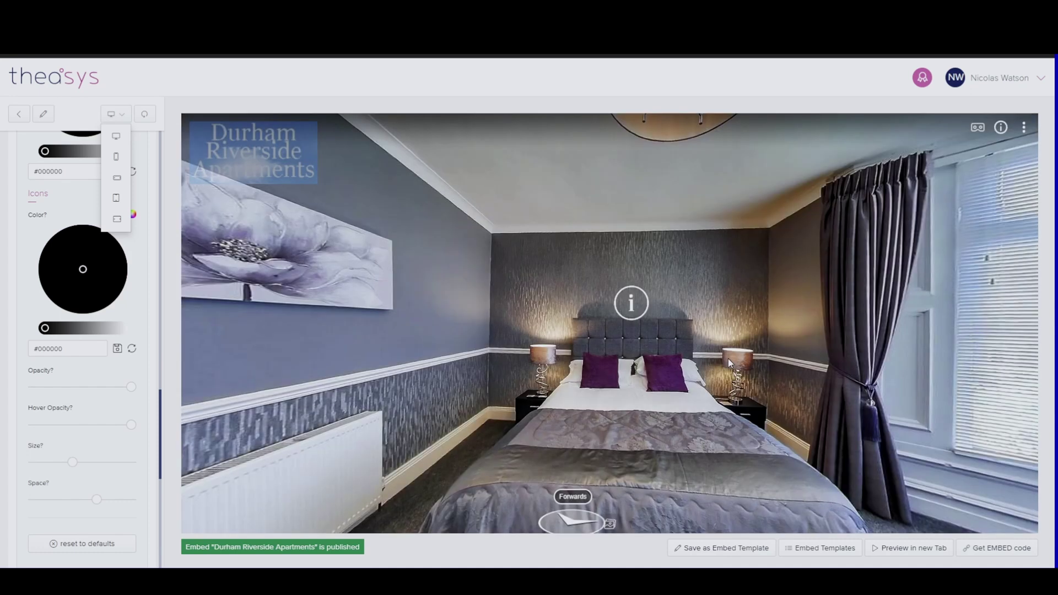